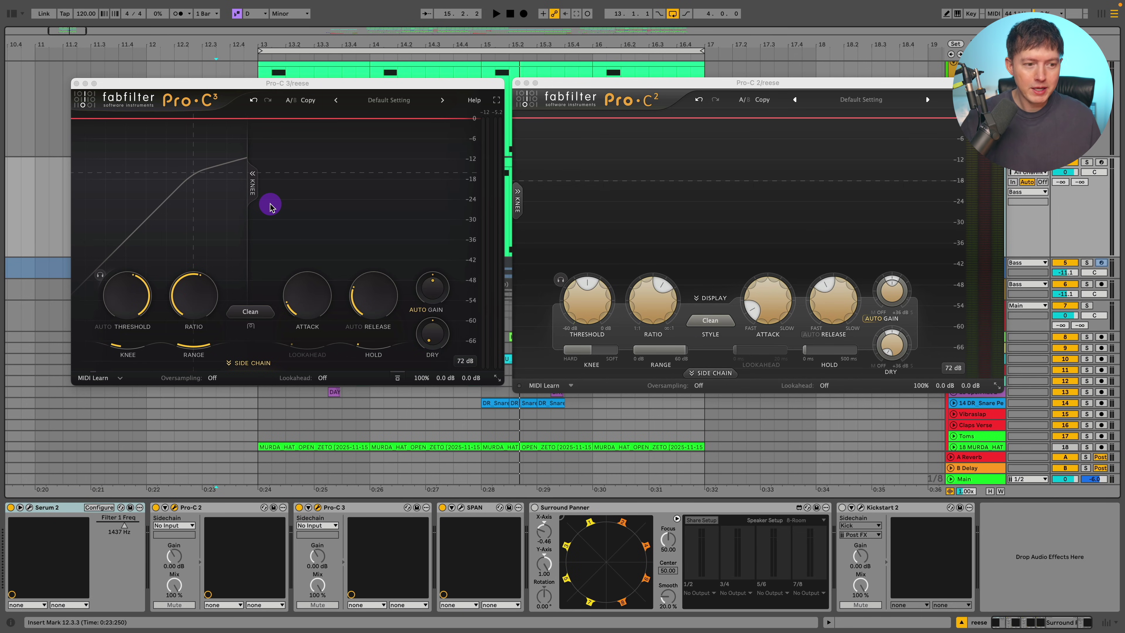
Nudge Pro-C 3's Threshold knob slightly on the reese bass.
{"action": "left_click_drag", "start_coordinate": [118, 293], "coordinate": [121, 284]}
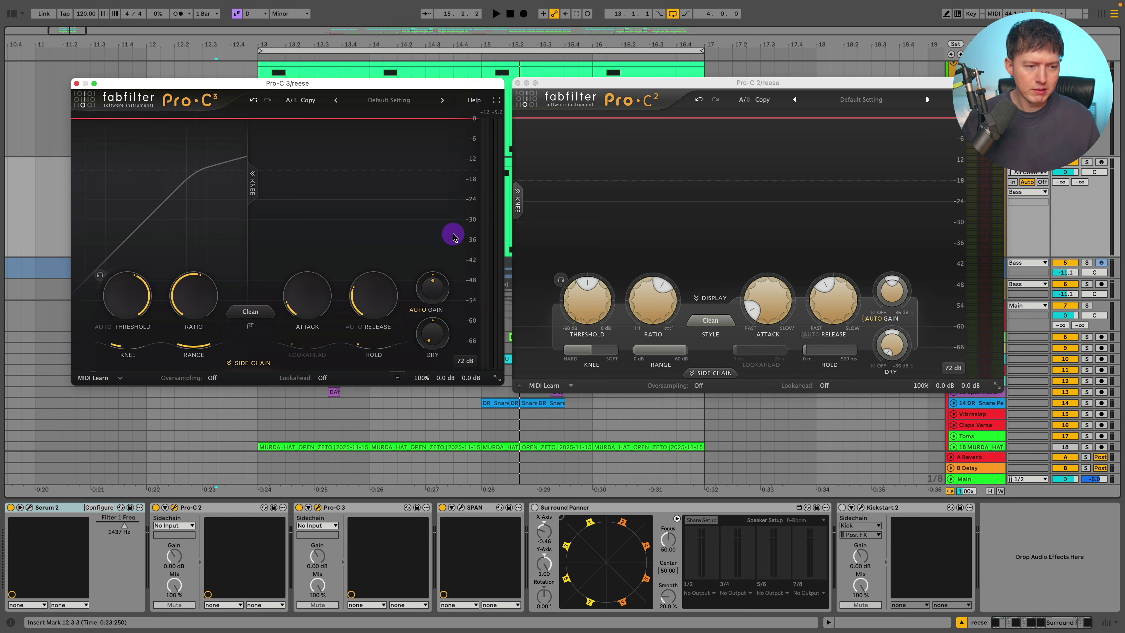
Browse the Pro-C 3 and Pro-C 2 preset lists, leaving both on Default Setting.
{"action": "left_click", "coordinate": [388, 100]}
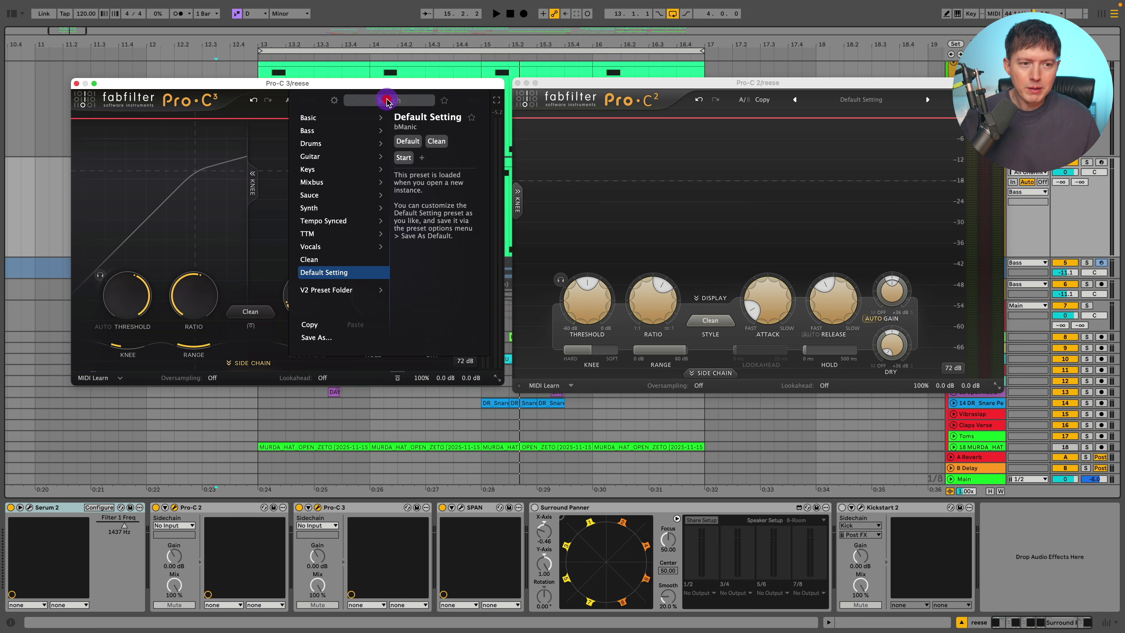
{"action": "mouse_move", "coordinate": [279, 144]}
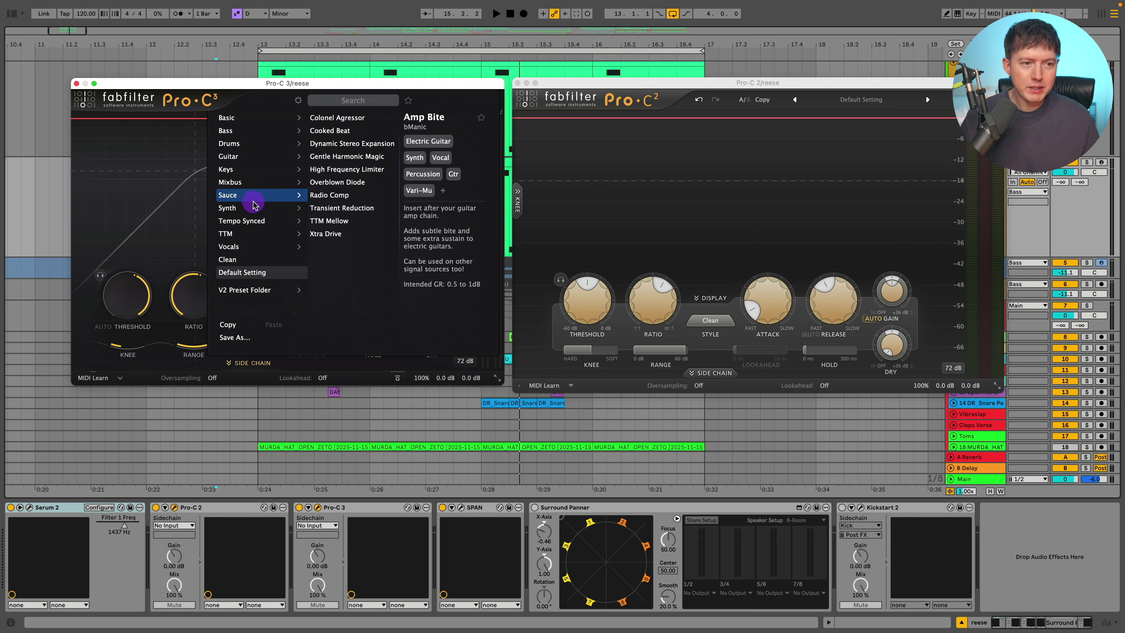
{"action": "mouse_move", "coordinate": [269, 163]}
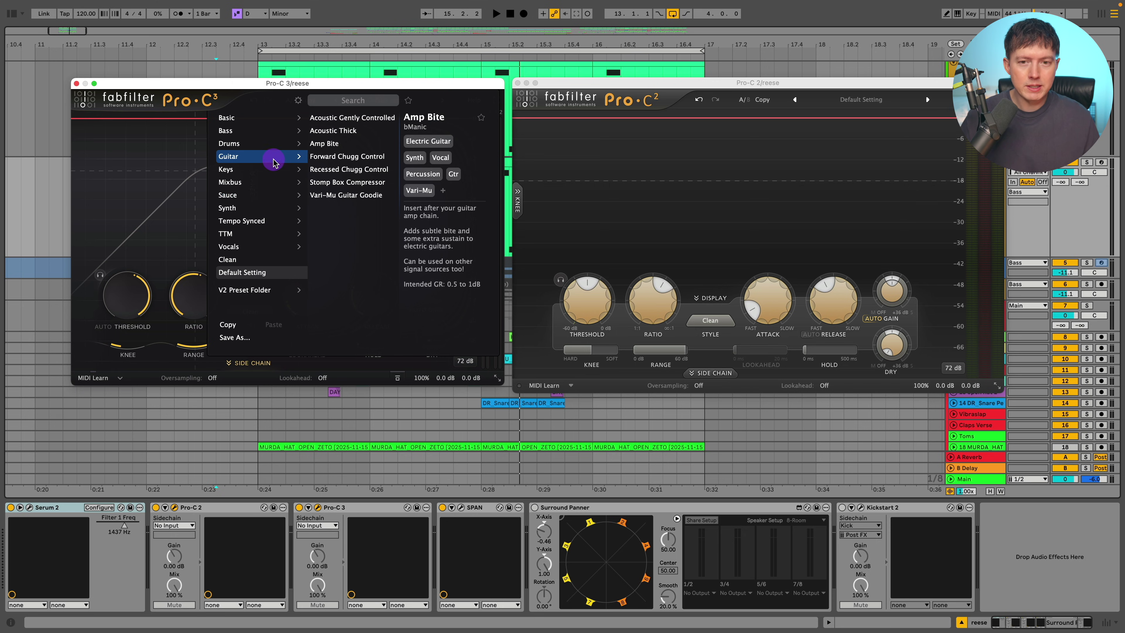
{"action": "left_click", "coordinate": [855, 101]}
{"action": "left_click", "coordinate": [855, 101]}
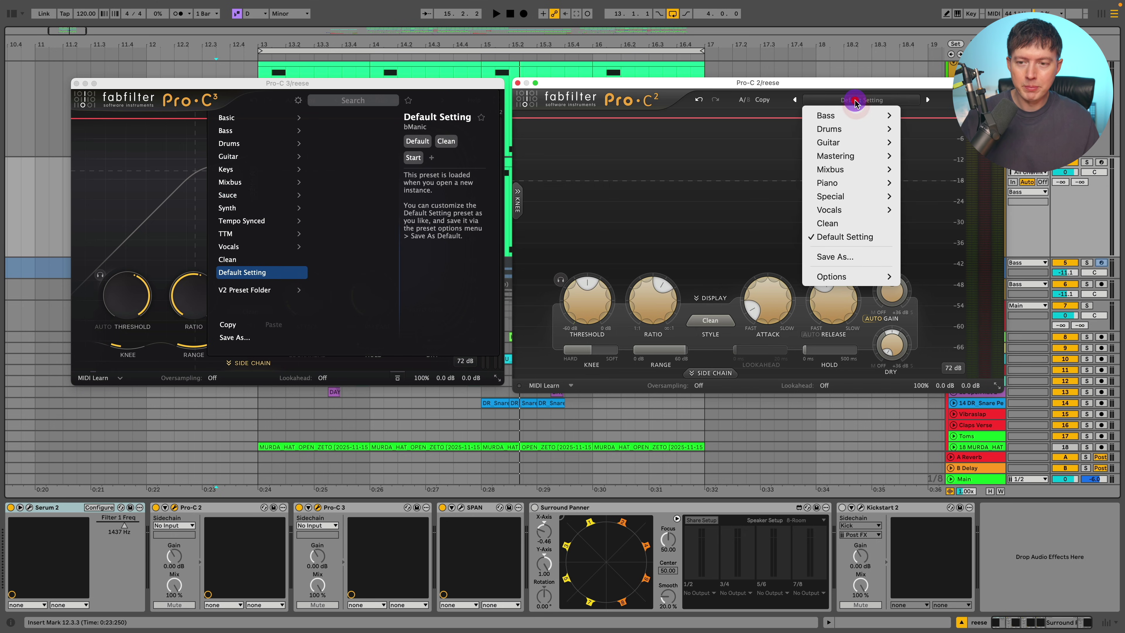
{"action": "left_click", "coordinate": [845, 100]}
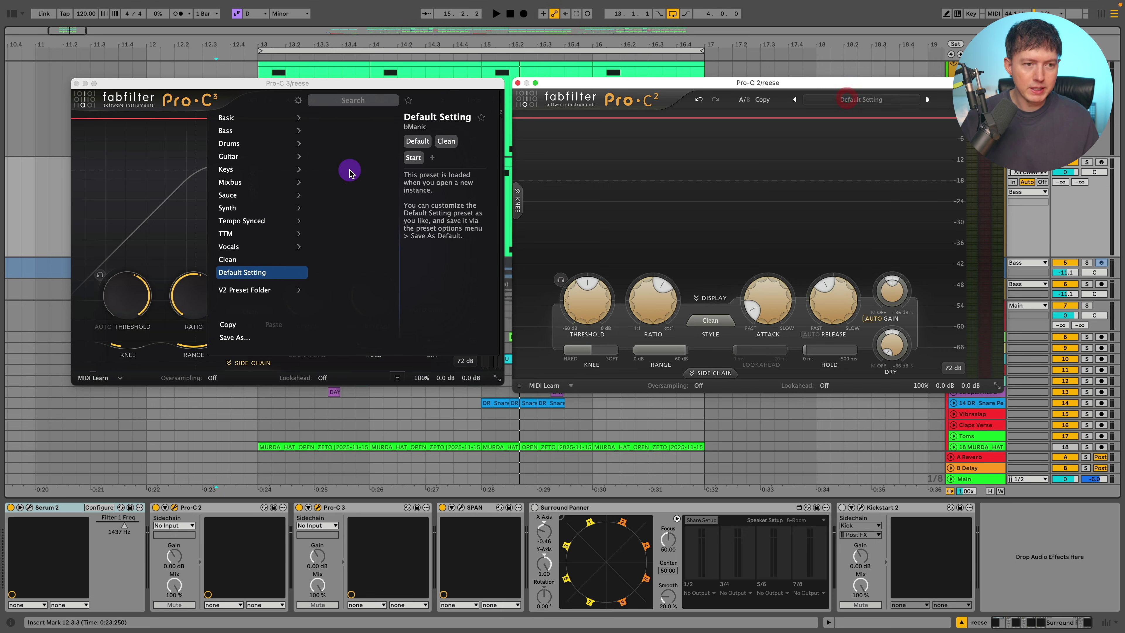
Expand the side-chain sections in both Pro-C 3 and Pro-C 2.
{"action": "left_click", "coordinate": [291, 295]}
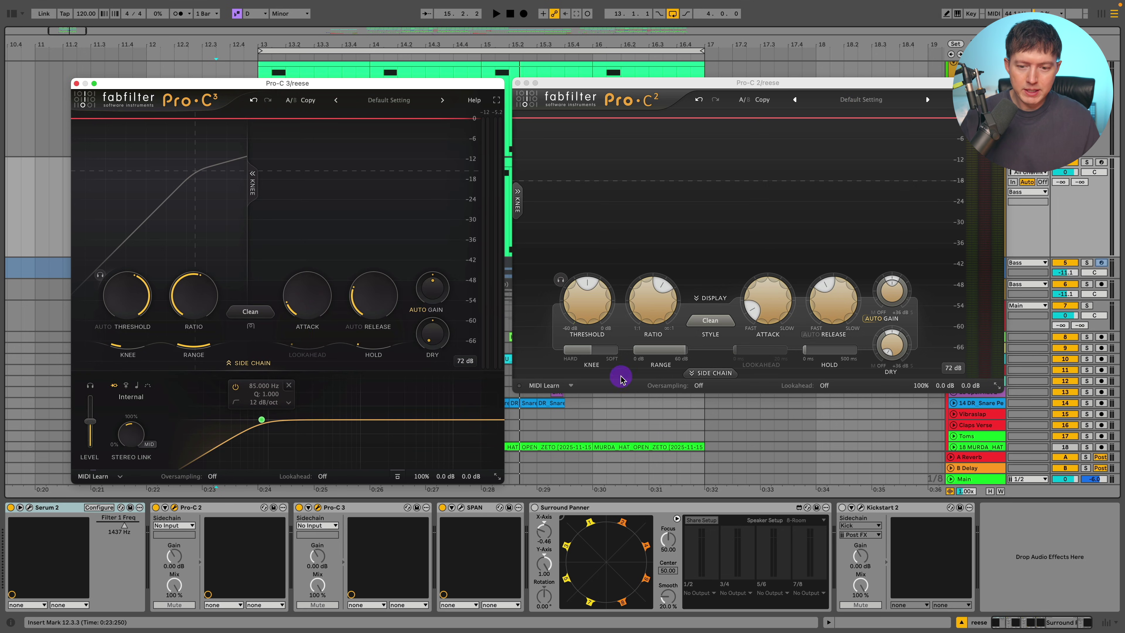
{"action": "left_click", "coordinate": [713, 374]}
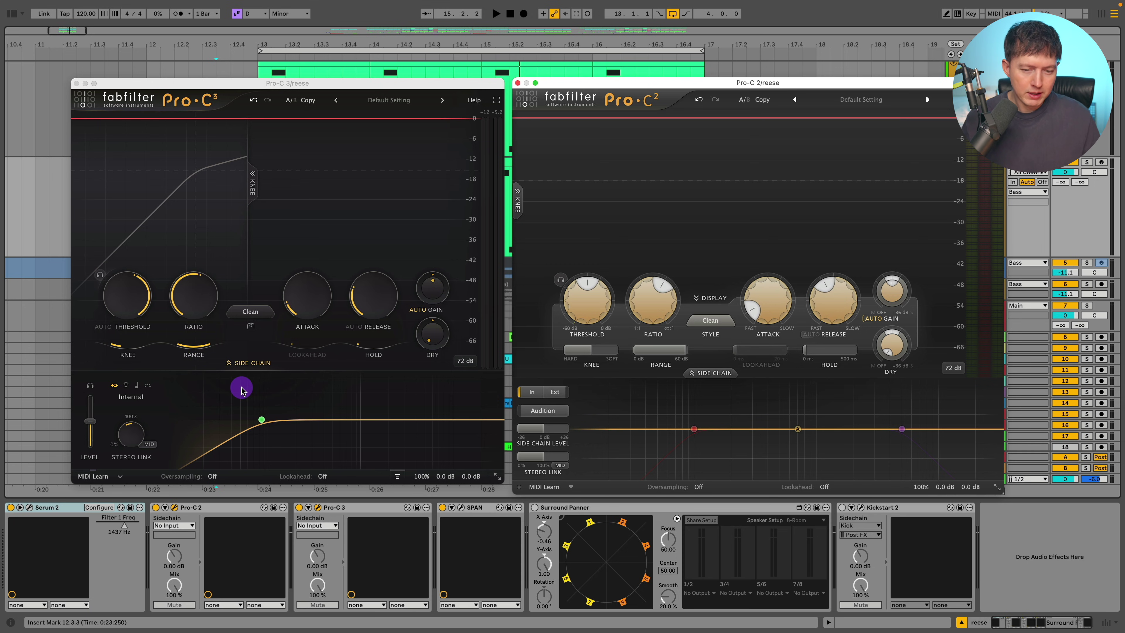
{"action": "mouse_move", "coordinate": [242, 390]}
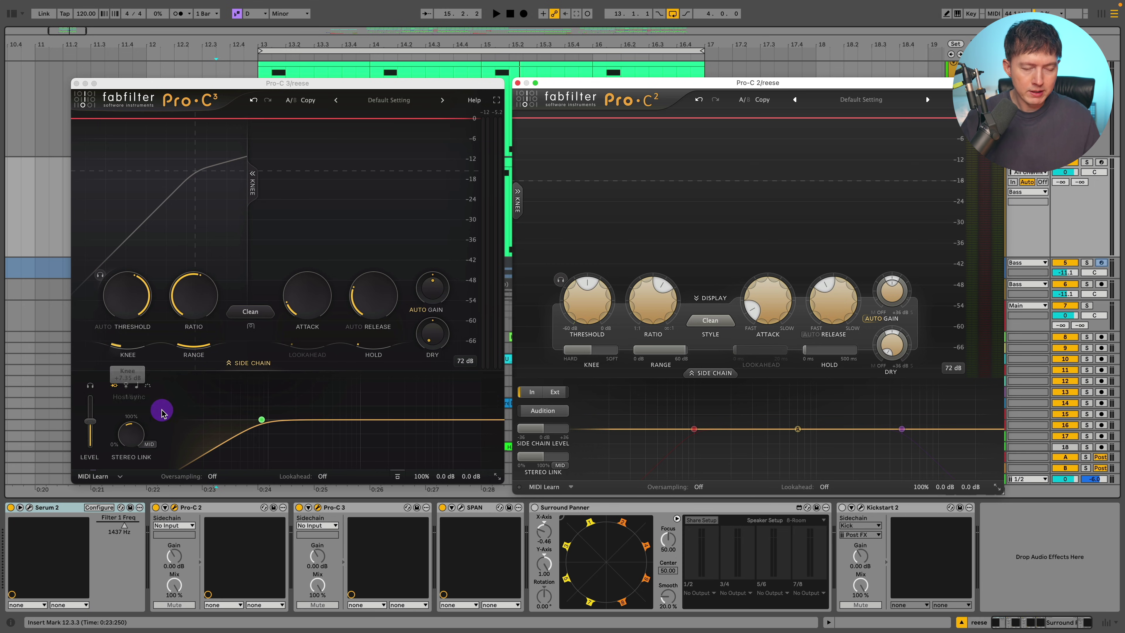
Close Pro-C 2 and place Pro-C 3 at Medium size near the screen centre.
{"action": "left_click", "coordinate": [518, 83]}
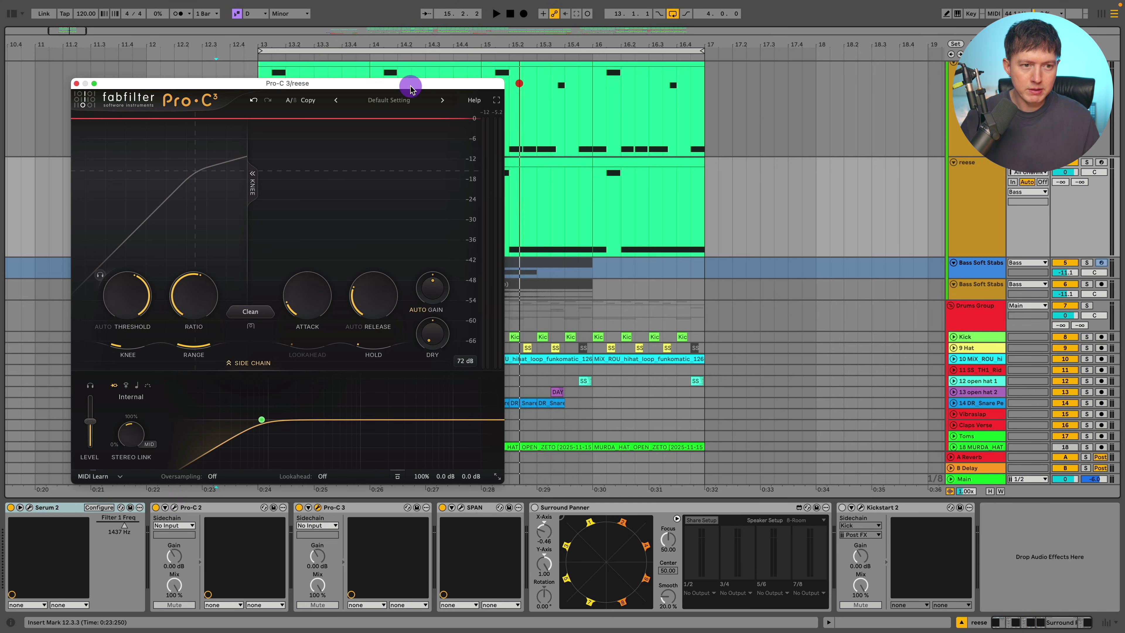
{"action": "left_click_drag", "start_coordinate": [366, 85], "coordinate": [535, 66]}
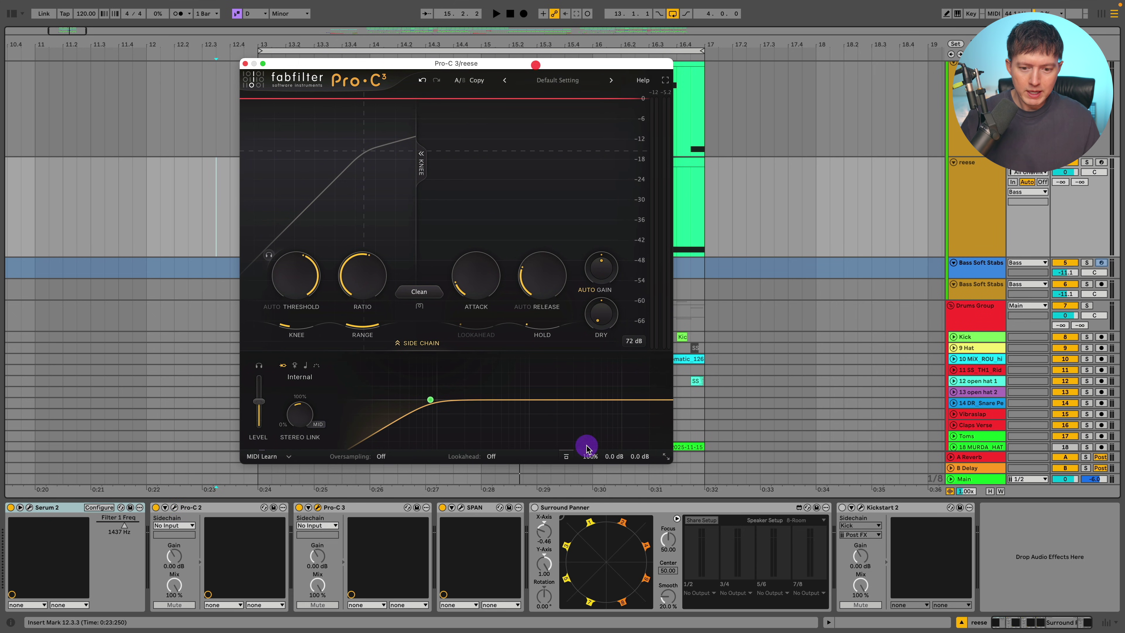
{"action": "left_click", "coordinate": [667, 457]}
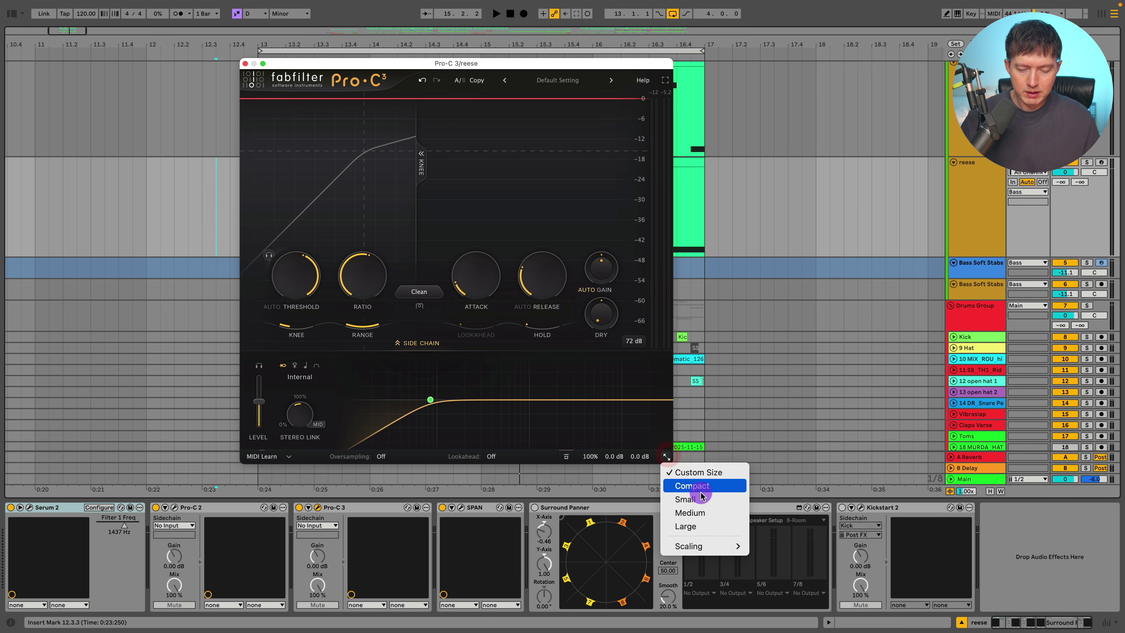
{"action": "left_click", "coordinate": [707, 515]}
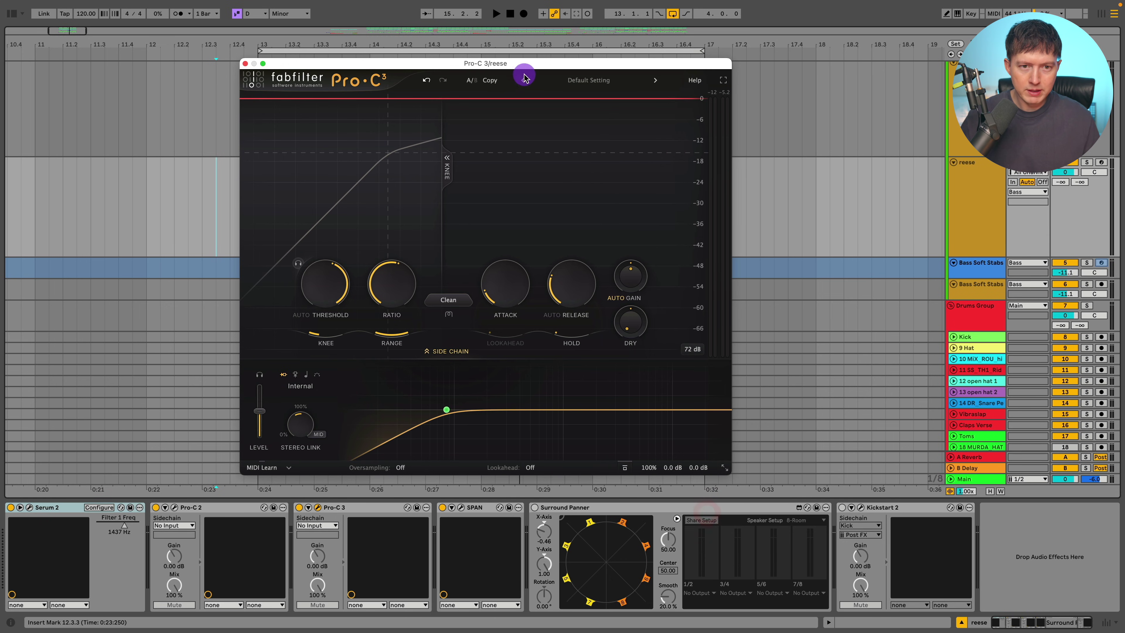
{"action": "left_click_drag", "start_coordinate": [493, 68], "coordinate": [443, 51]}
Try Pro-C 3 at Large size and full screen, then return it to Medium.
{"action": "left_click", "coordinate": [672, 452]}
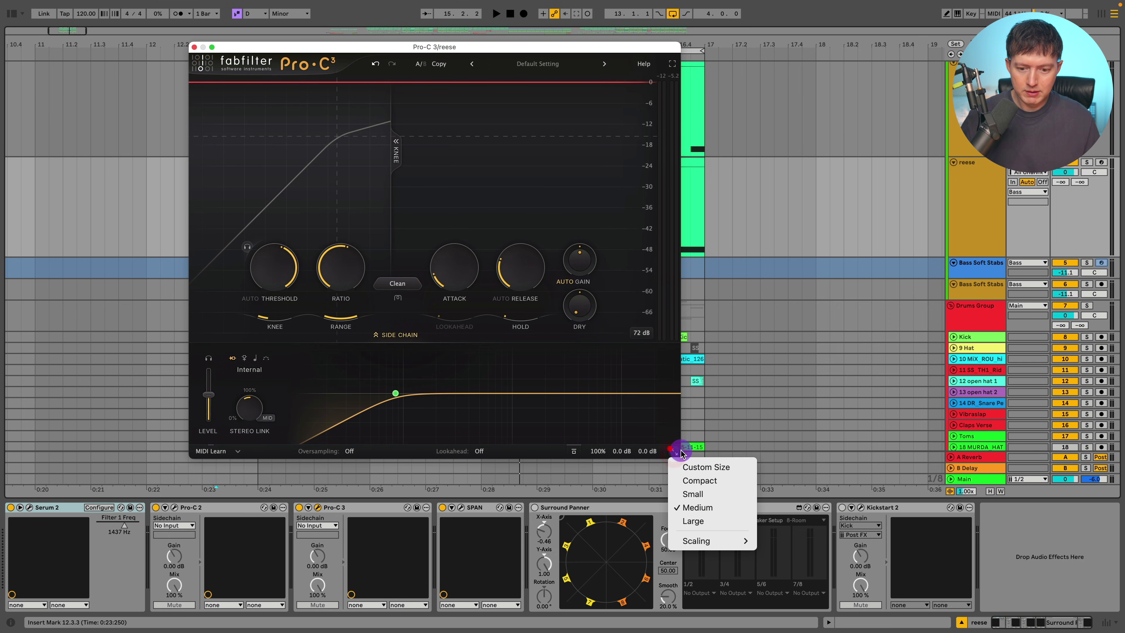
{"action": "left_click", "coordinate": [714, 521]}
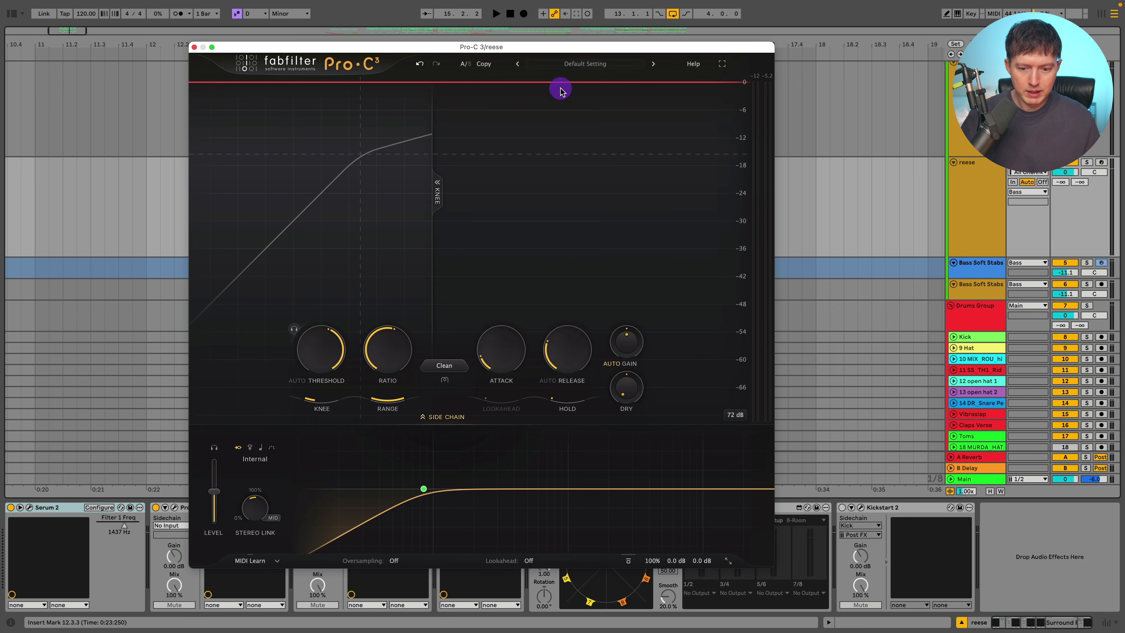
{"action": "left_click", "coordinate": [722, 64]}
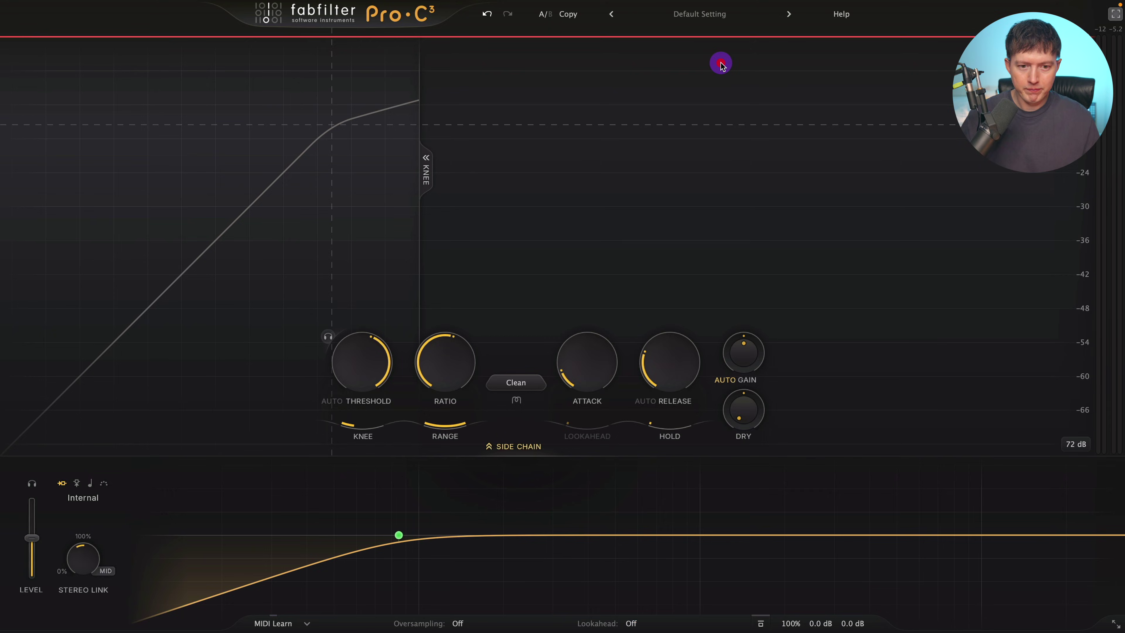
{"action": "left_click", "coordinate": [1115, 15]}
{"action": "left_click", "coordinate": [732, 562]}
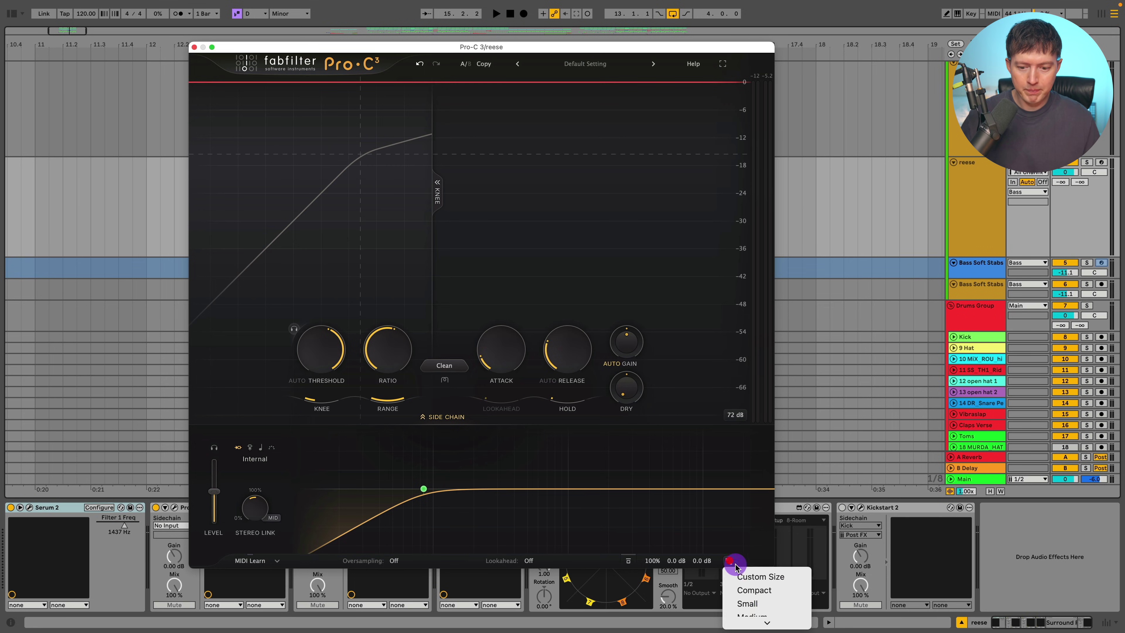
{"action": "left_click", "coordinate": [755, 586]}
Try External and other side-chain sources, then set it back to Internal.
{"action": "left_click", "coordinate": [244, 358]}
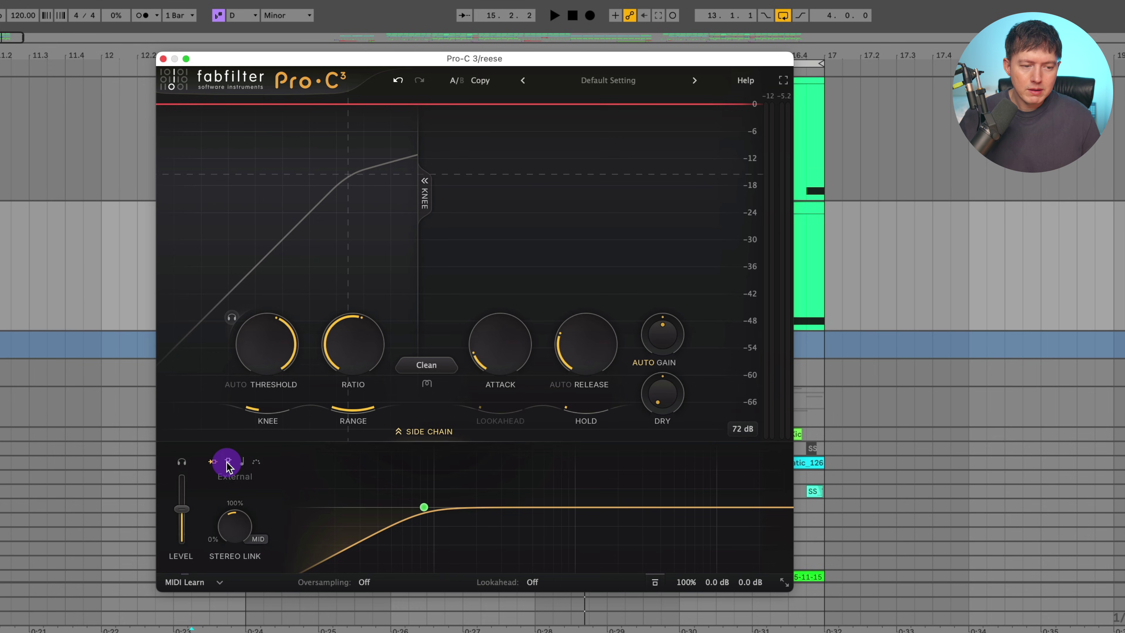
{"action": "left_click", "coordinate": [242, 469]}
{"action": "left_click", "coordinate": [214, 465]}
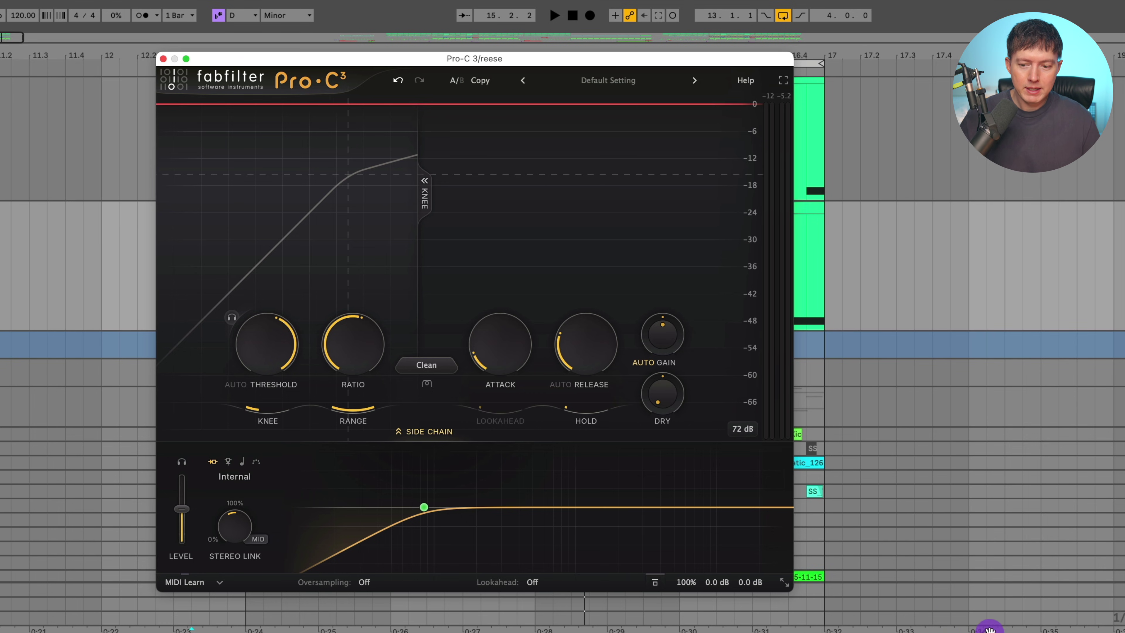
{"action": "key", "text": "super+alt+p"}
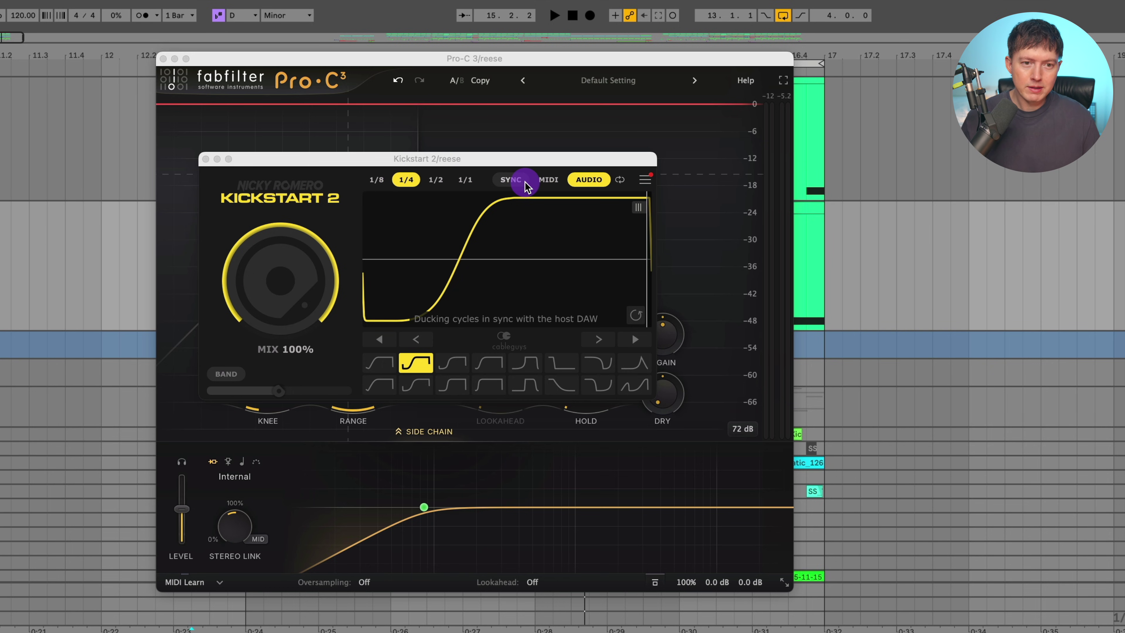
{"action": "left_click", "coordinate": [516, 180]}
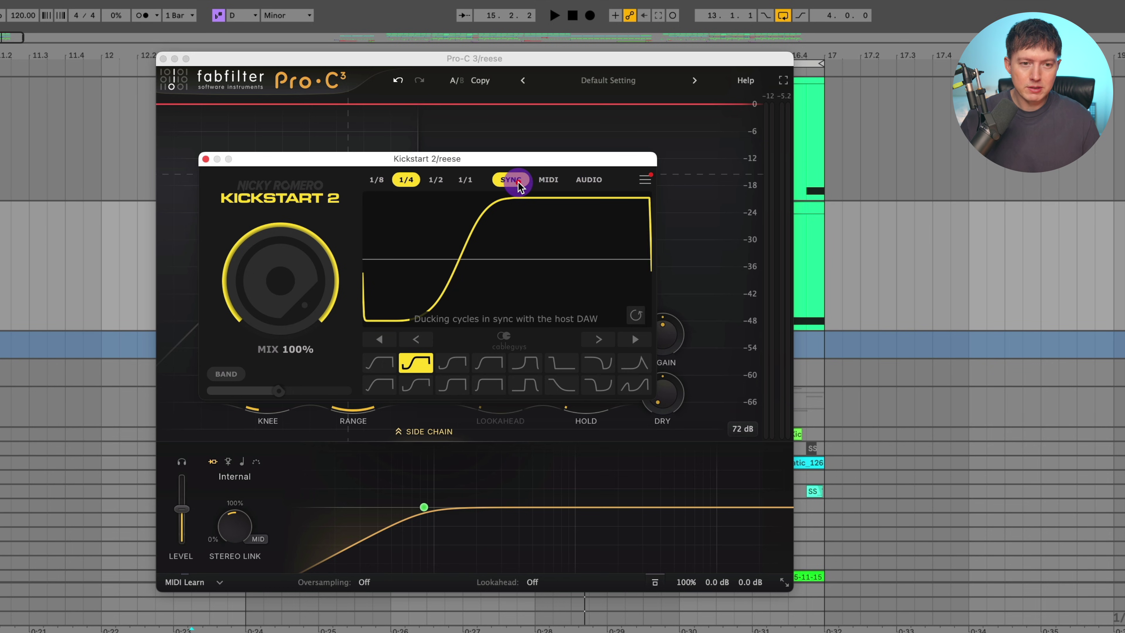
{"action": "left_click", "coordinate": [550, 180]}
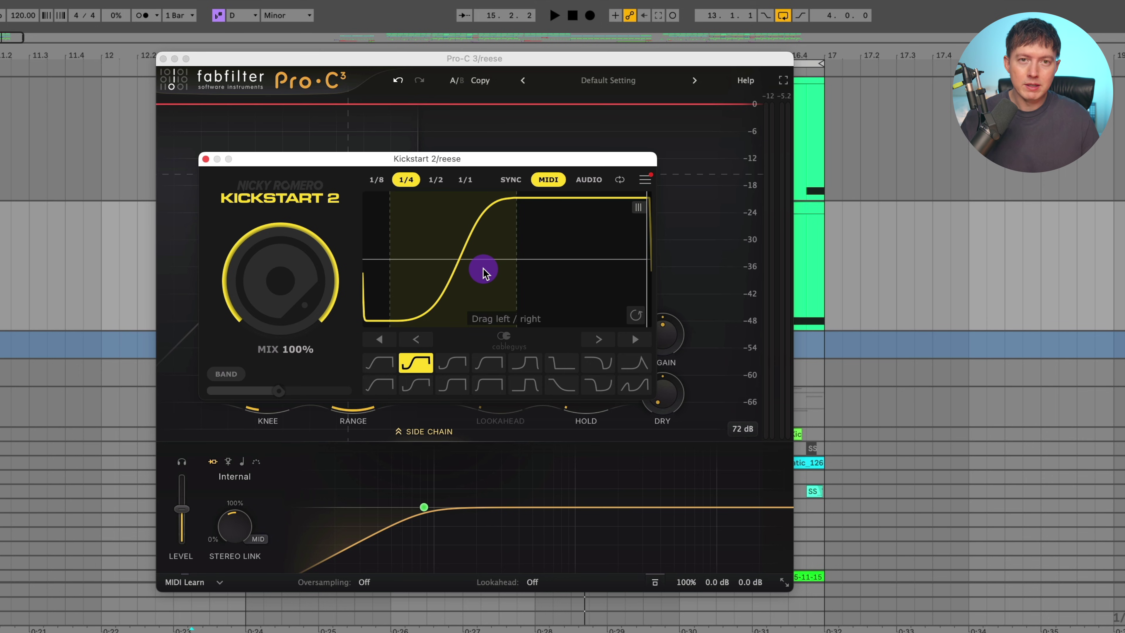
{"action": "left_click", "coordinate": [587, 179]}
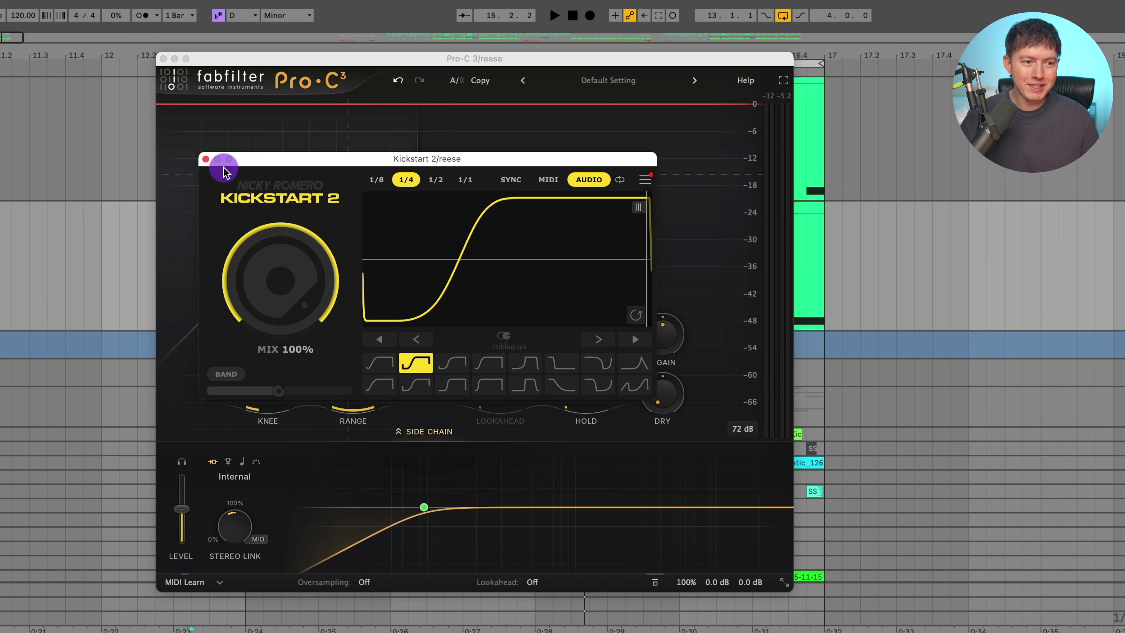
{"action": "left_click", "coordinate": [207, 159]}
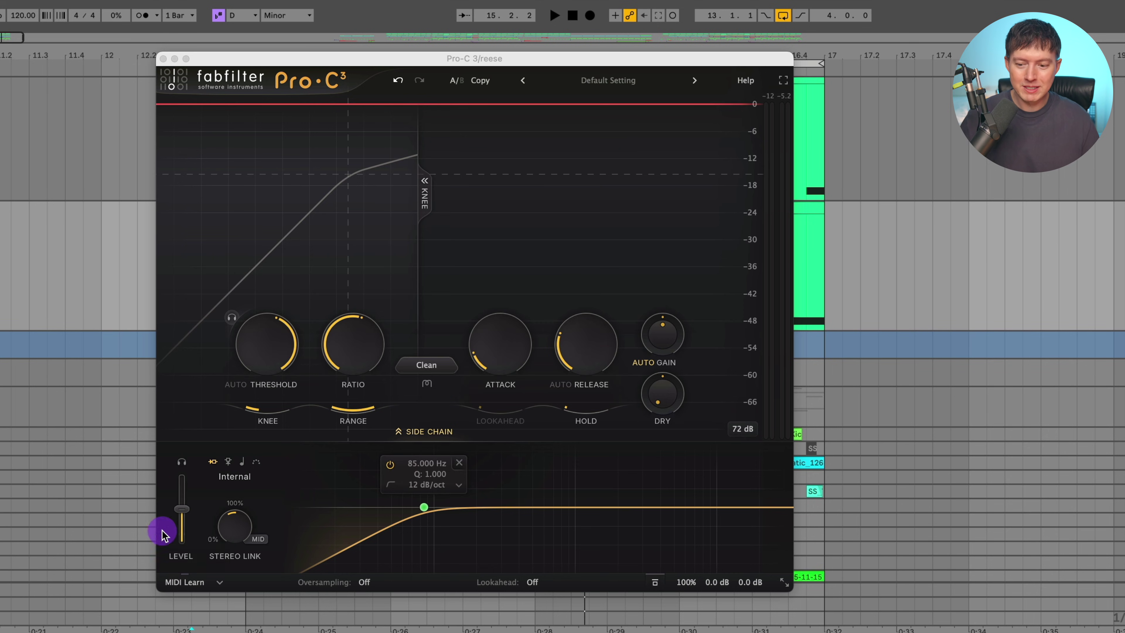
Set Pro-C 3's side-chain trigger to Host sync at 1/4 Note and play back.
{"action": "left_click", "coordinate": [360, 539]}
{"action": "left_click", "coordinate": [243, 462]}
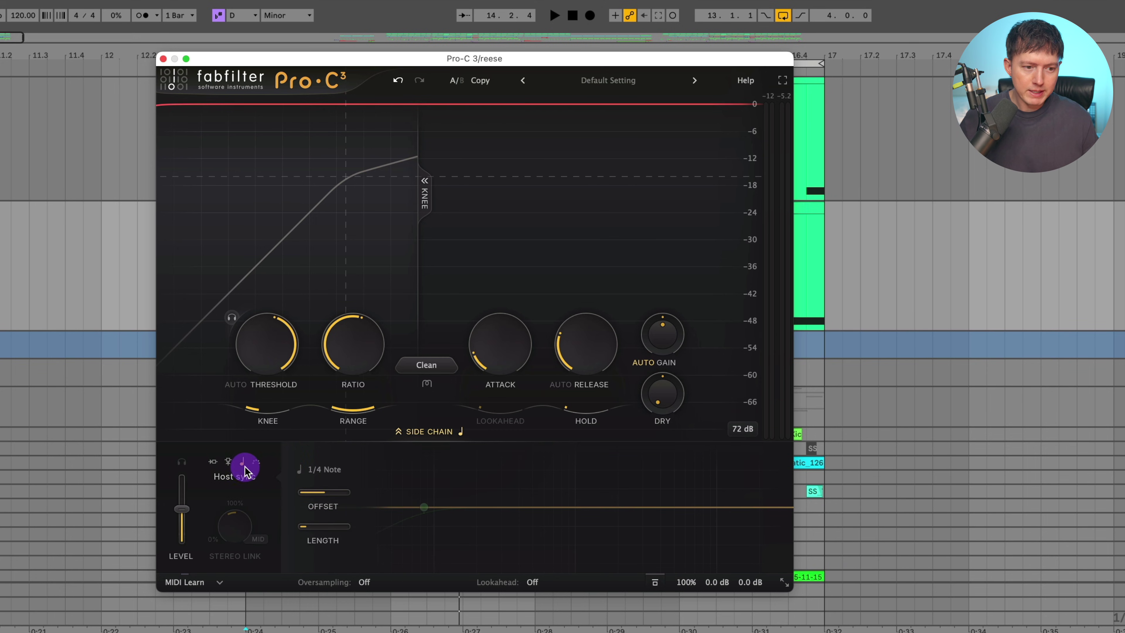
{"action": "left_click", "coordinate": [333, 471]}
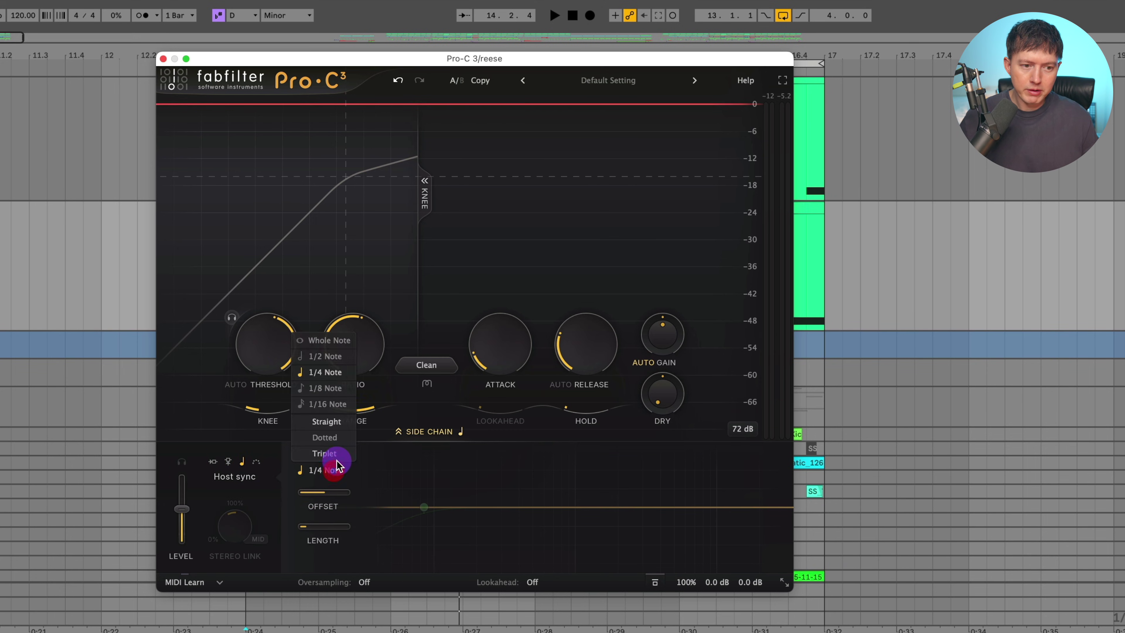
{"action": "left_click", "coordinate": [333, 471]}
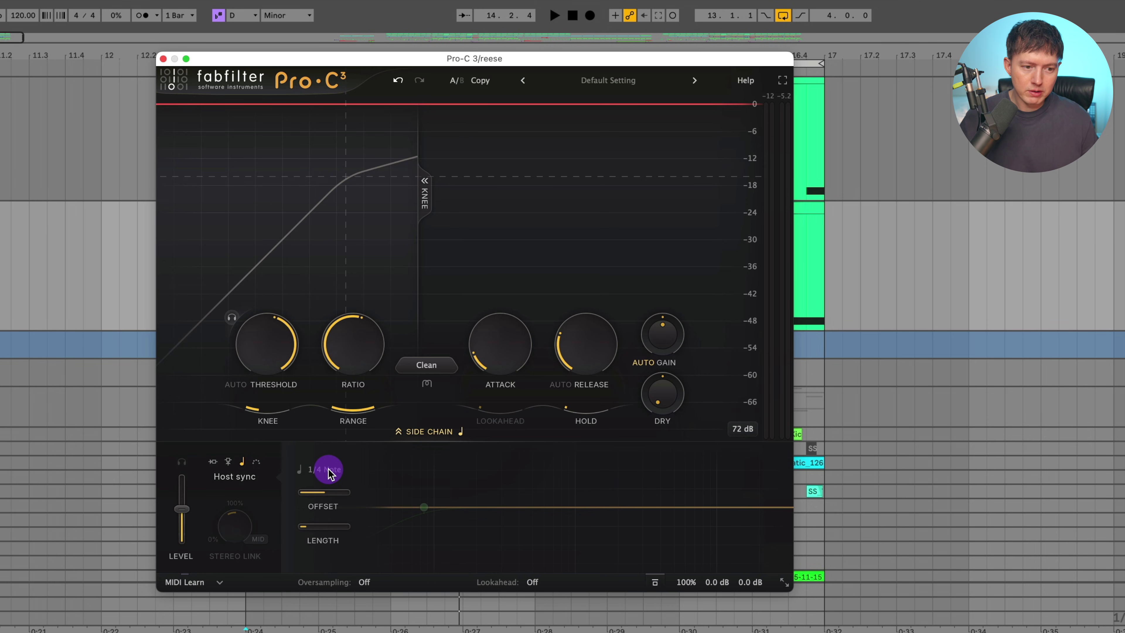
{"action": "key", "text": "space"}
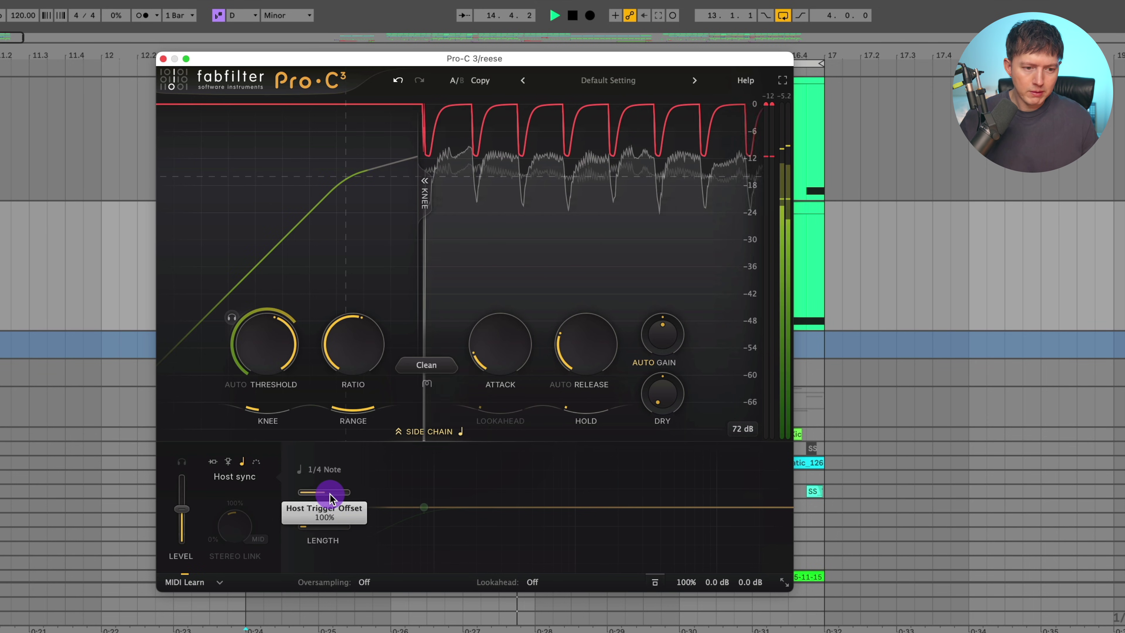
Adjust the host trigger offset and set the trigger length to 18.9%.
{"action": "mouse_move", "coordinate": [331, 498]}
{"action": "left_mouse_down"}
{"action": "mouse_move", "coordinate": [340, 474]}
{"action": "mouse_move", "coordinate": [473, 466]}
{"action": "mouse_move", "coordinate": [344, 492]}
{"action": "mouse_move", "coordinate": [304, 517]}
{"action": "mouse_move", "coordinate": [293, 510]}
{"action": "mouse_move", "coordinate": [326, 507]}
{"action": "left_mouse_up"}
{"action": "double_click", "coordinate": [317, 493]}
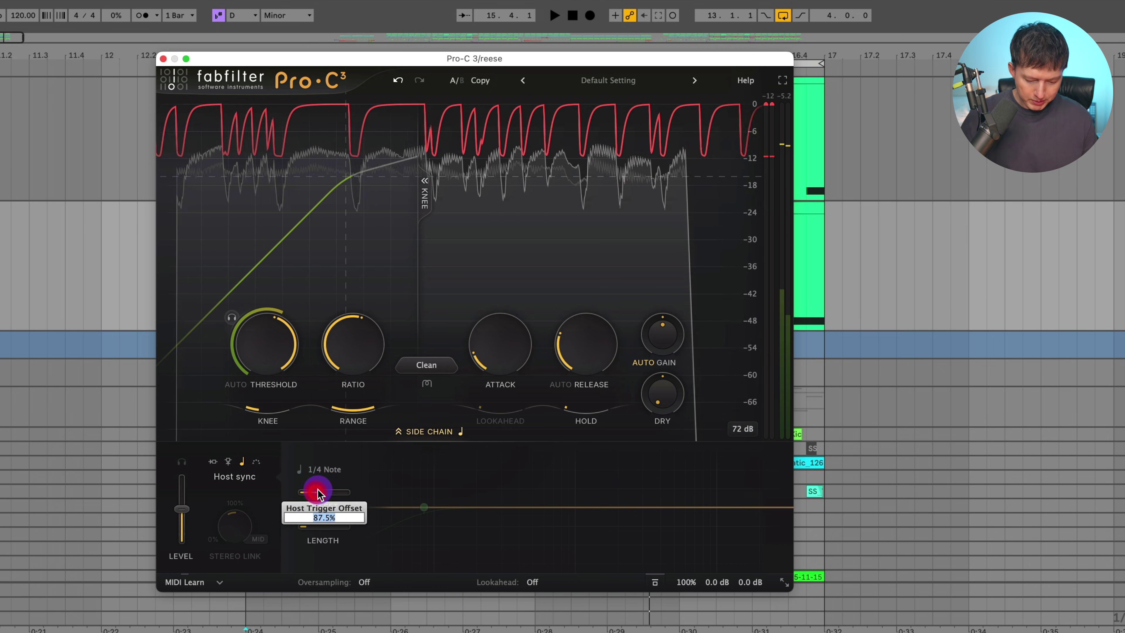
{"action": "left_click", "coordinate": [324, 526]}
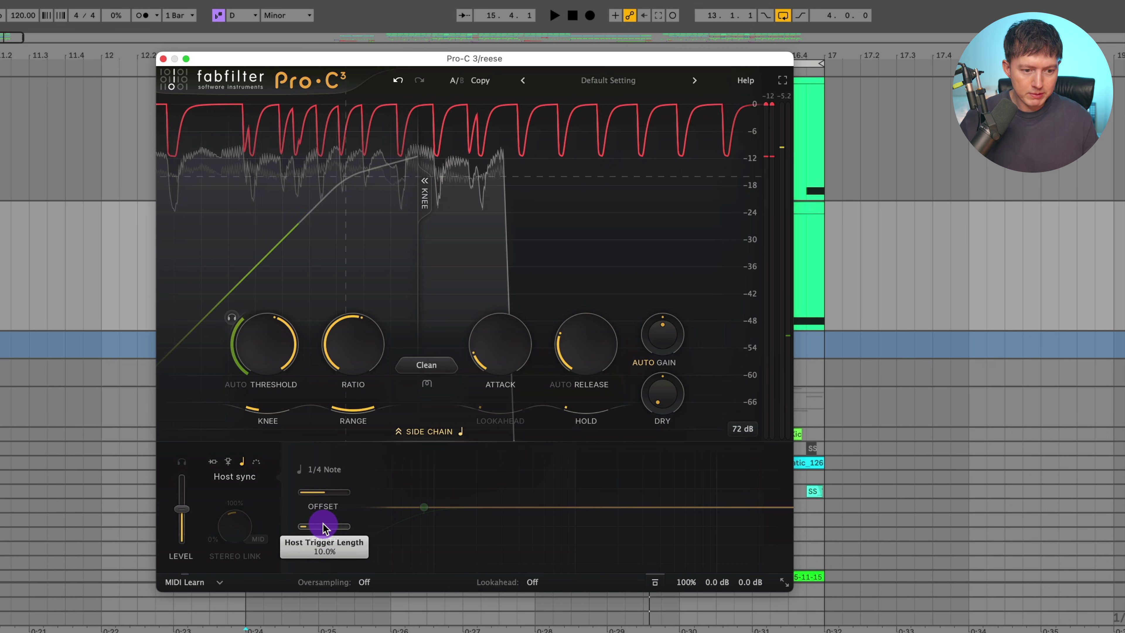
{"action": "mouse_move", "coordinate": [324, 527]}
{"action": "left_mouse_down"}
{"action": "mouse_move", "coordinate": [284, 528]}
{"action": "mouse_move", "coordinate": [577, 501]}
{"action": "mouse_move", "coordinate": [284, 537]}
{"action": "mouse_move", "coordinate": [270, 560]}
{"action": "mouse_move", "coordinate": [208, 575]}
{"action": "mouse_move", "coordinate": [271, 558]}
{"action": "mouse_move", "coordinate": [309, 527]}
{"action": "left_mouse_up"}
{"action": "key", "text": "space"}
{"action": "key", "text": "space"}
{"action": "double_click", "coordinate": [311, 528]}
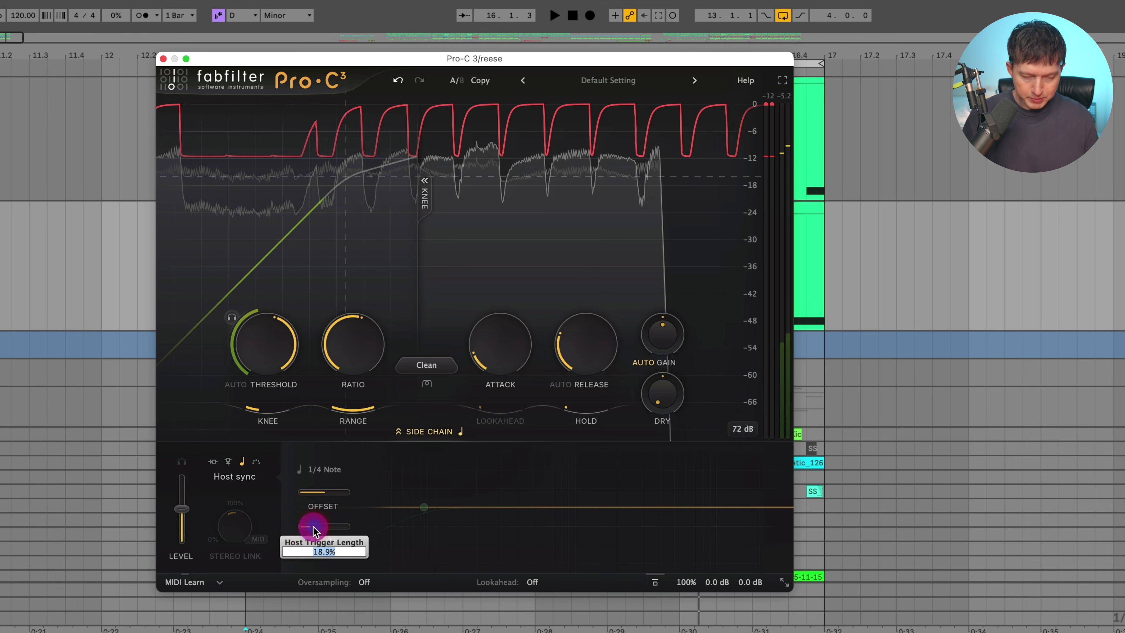
{"action": "left_click", "coordinate": [243, 462]}
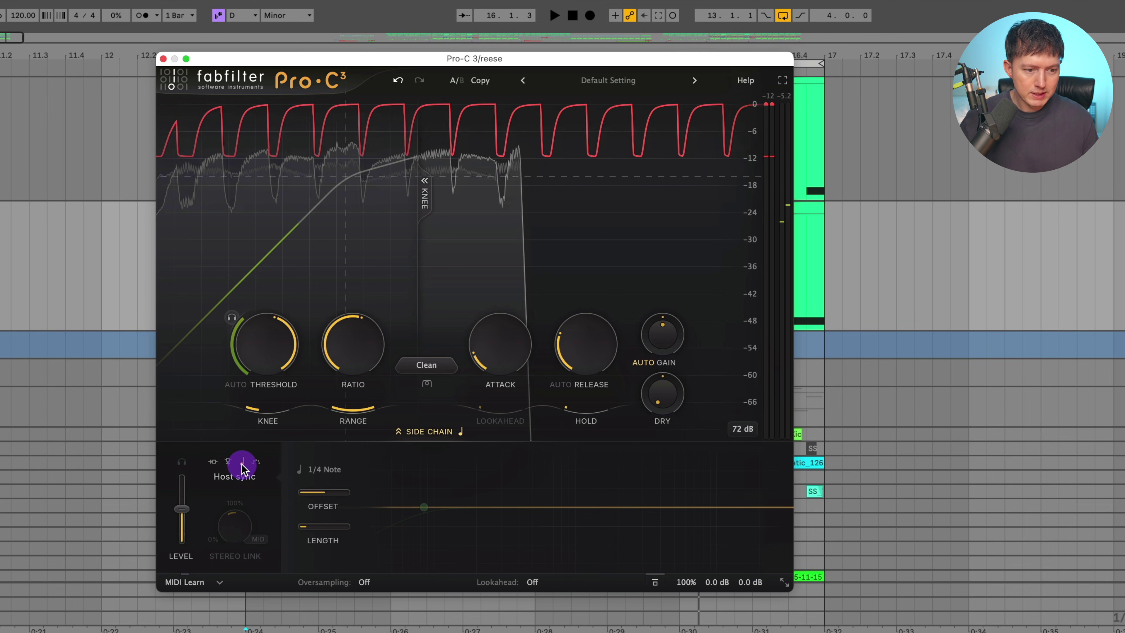
Switch Pro-C 3 to MIDI triggering and confirm the pink External Instrument targets reese / 1-Pro-C 3.
{"action": "left_click", "coordinate": [257, 463]}
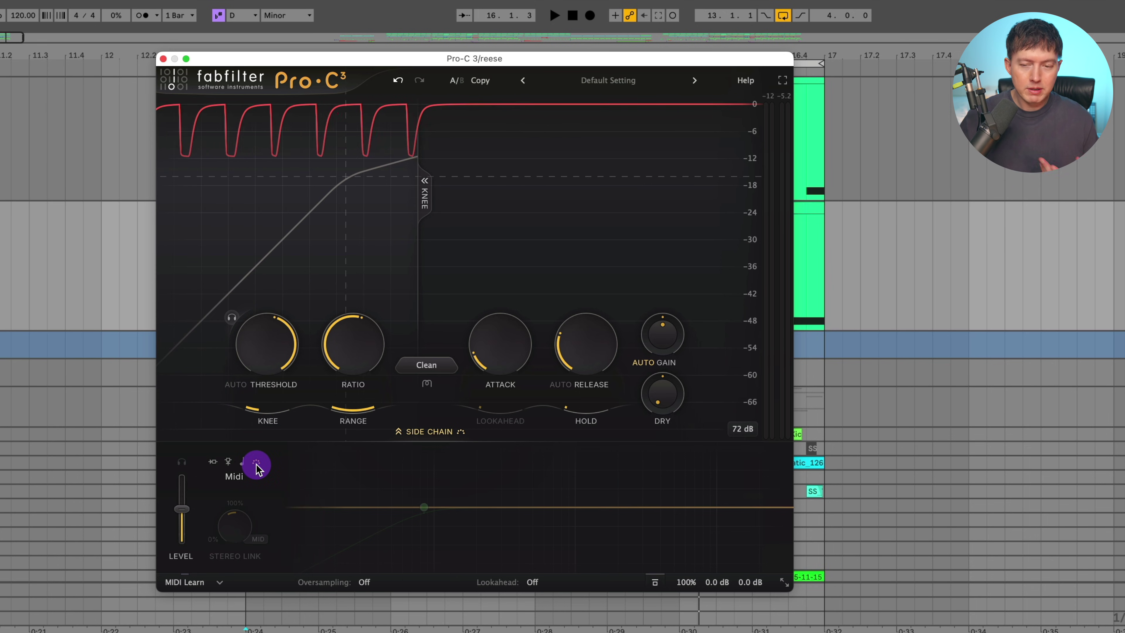
{"action": "left_click", "coordinate": [163, 59]}
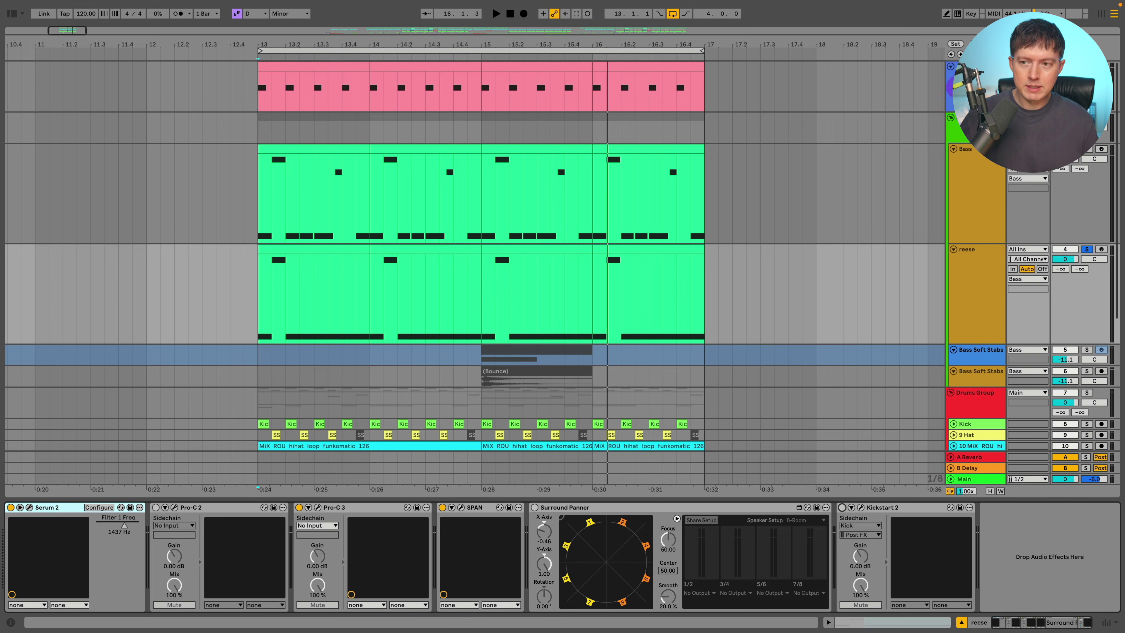
{"action": "left_click", "coordinate": [740, 81]}
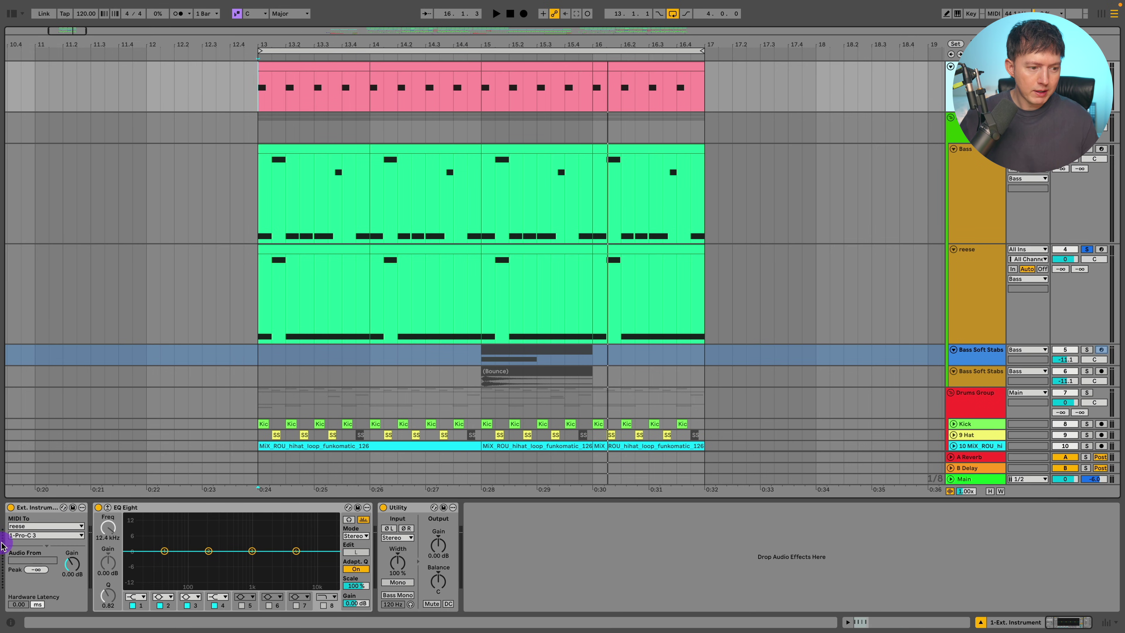
{"action": "left_click", "coordinate": [34, 507]}
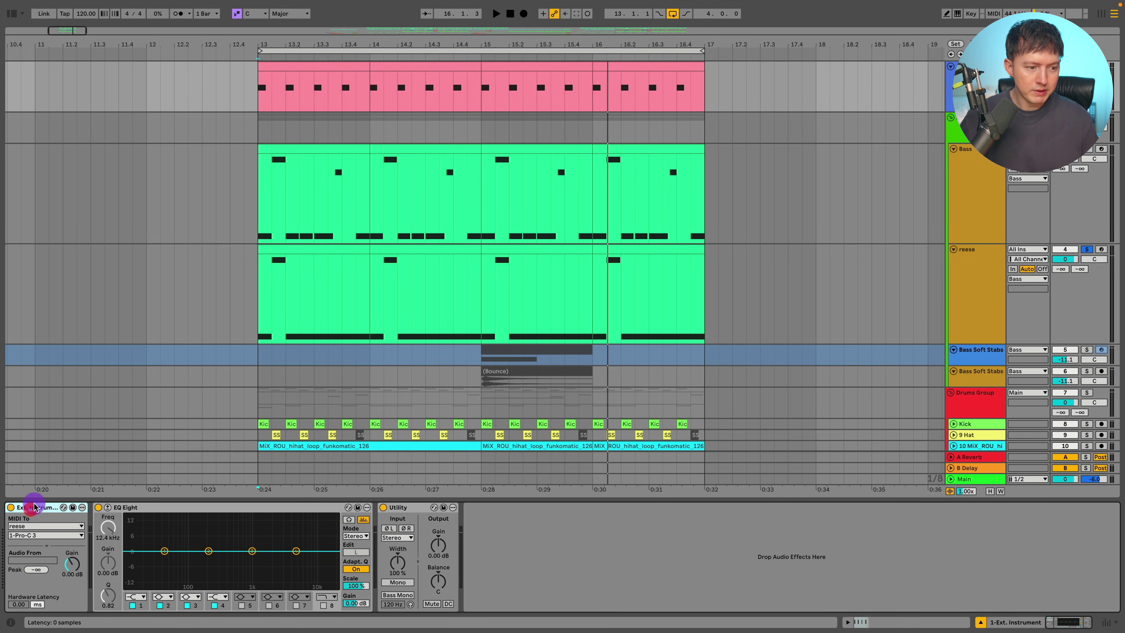
{"action": "left_click", "coordinate": [45, 526]}
{"action": "left_click", "coordinate": [44, 526]}
{"action": "left_click", "coordinate": [54, 536]}
{"action": "left_click", "coordinate": [48, 555]}
Reopen Pro-C 3 on the reese track and play to hear the bass duck.
{"action": "left_click", "coordinate": [965, 262]}
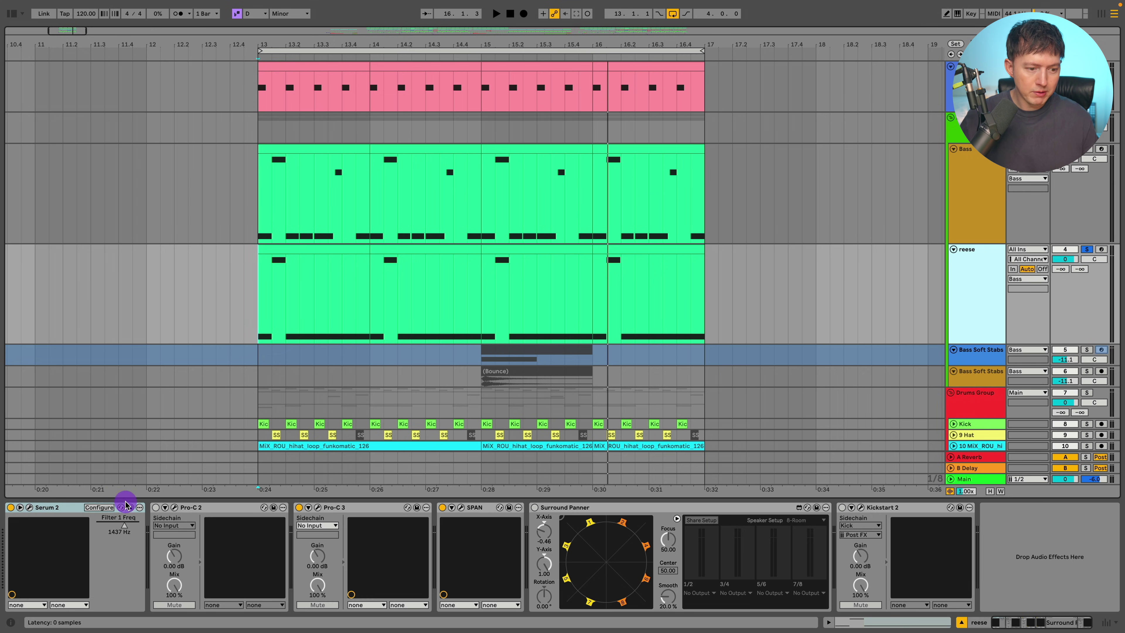
{"action": "left_click", "coordinate": [318, 508]}
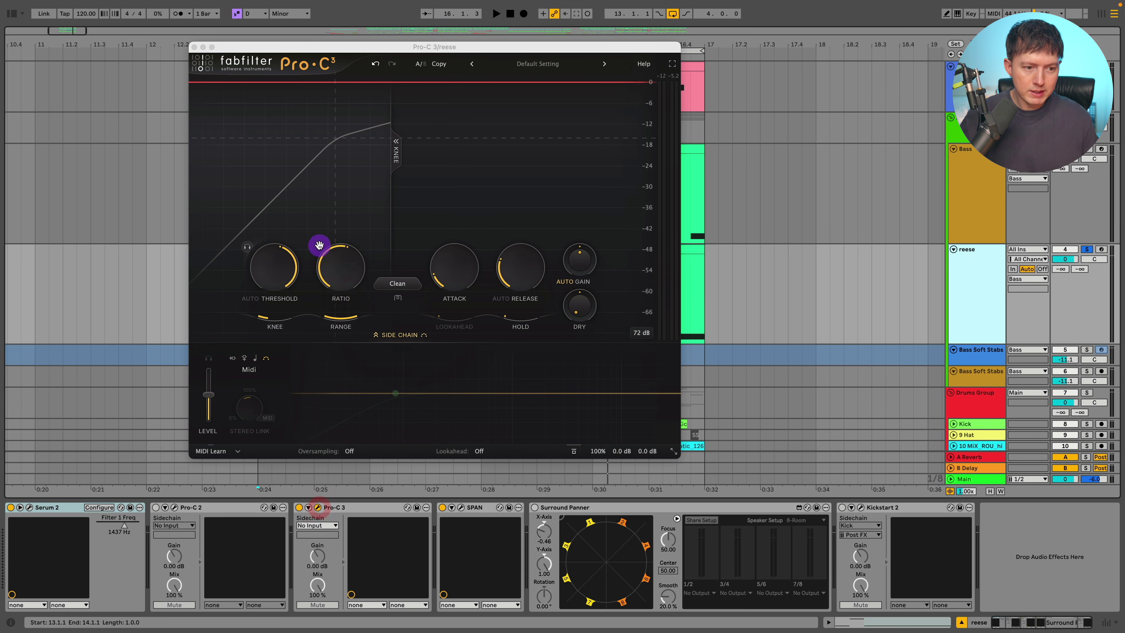
{"action": "key", "text": "space"}
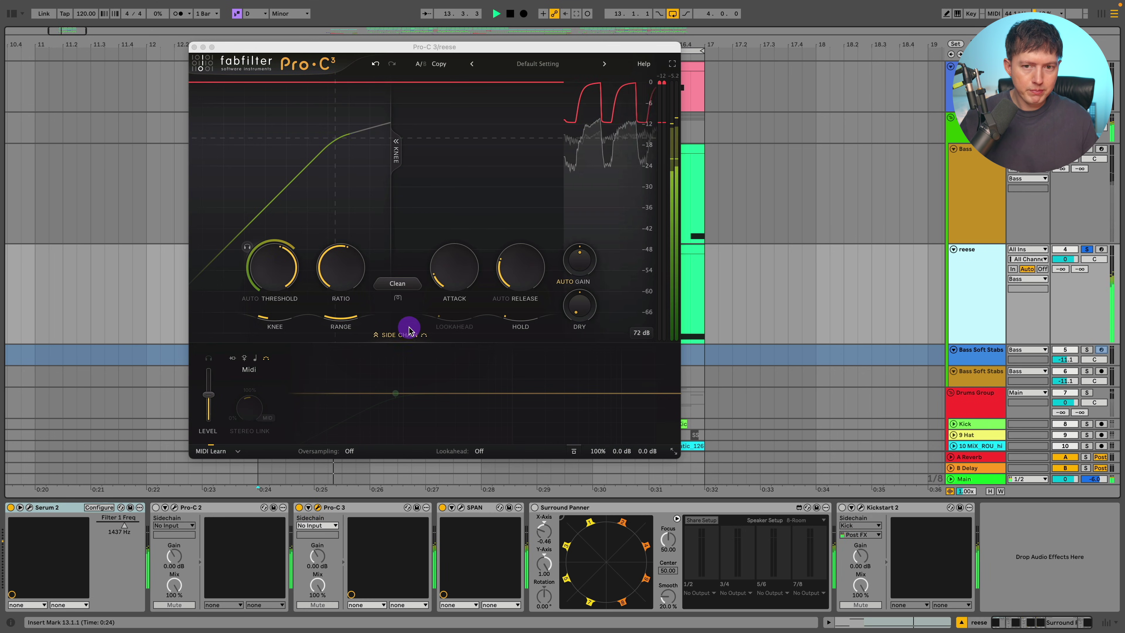
Set the pink clip's grid to 1/16 and add C4 notes at 1.1.3 and 1.3.3.
{"action": "left_click", "coordinate": [198, 48]}
{"action": "left_click", "coordinate": [312, 66]}
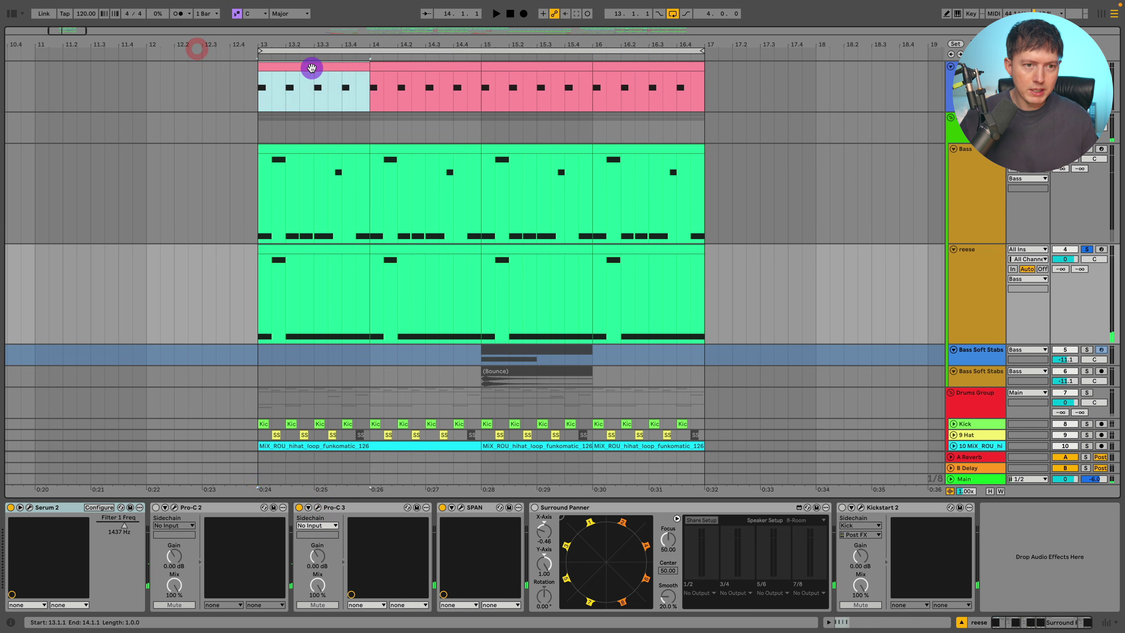
{"action": "double_click", "coordinate": [312, 65]}
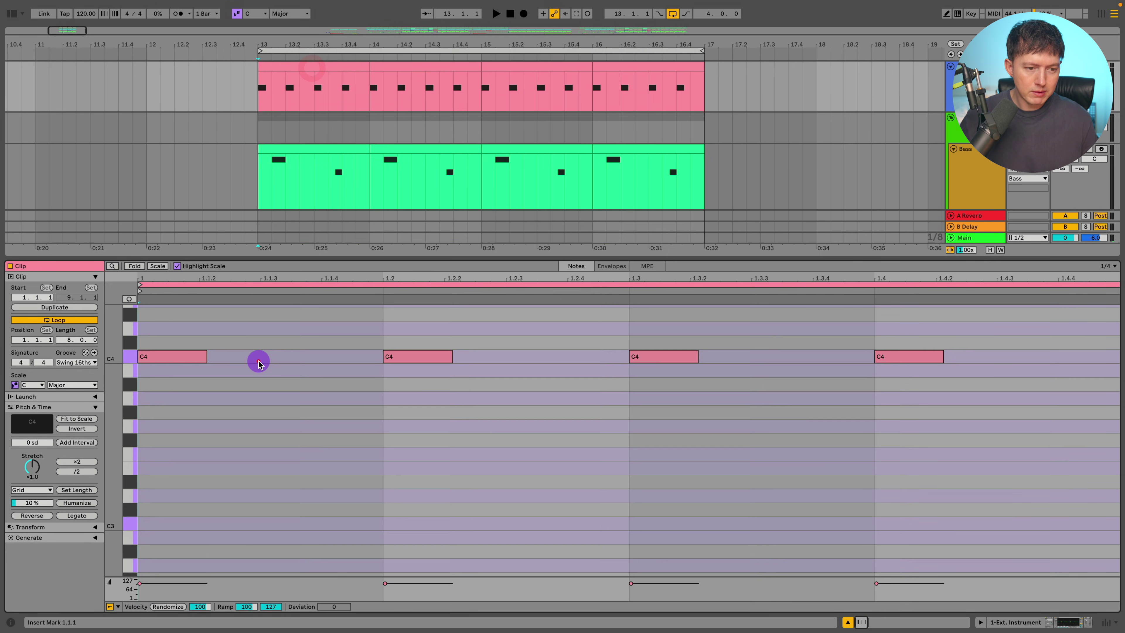
{"action": "right_click", "coordinate": [292, 388]}
{"action": "left_click", "coordinate": [372, 314]}
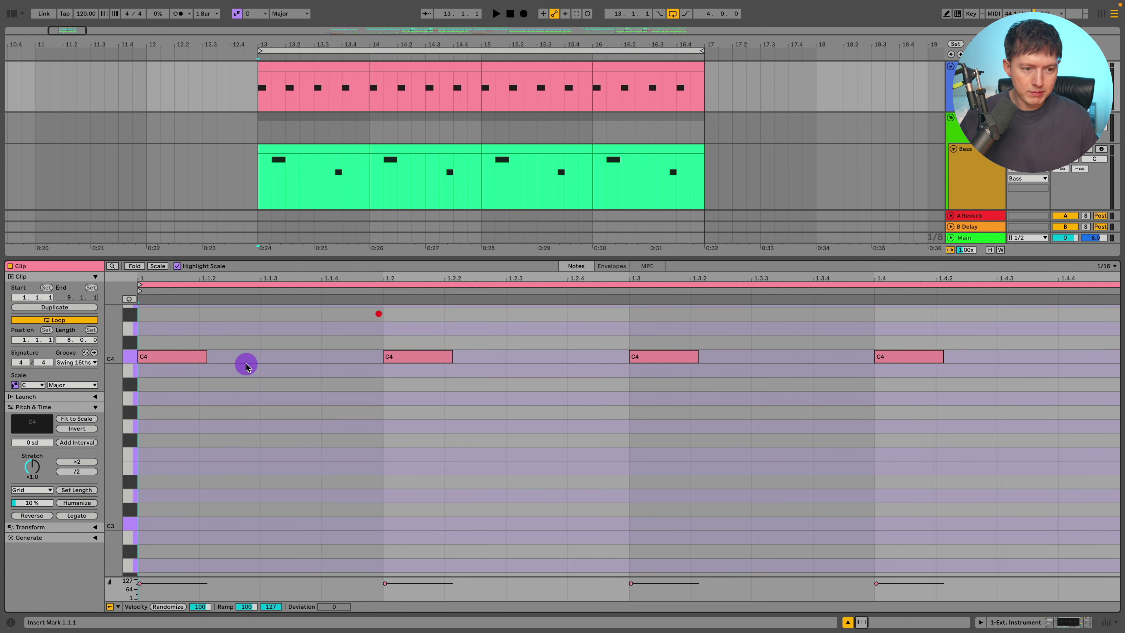
{"action": "double_click", "coordinate": [266, 357]}
{"action": "double_click", "coordinate": [759, 357]}
Loop bar 13–14 of the pink clip.
{"action": "key", "text": "shift+Tab"}
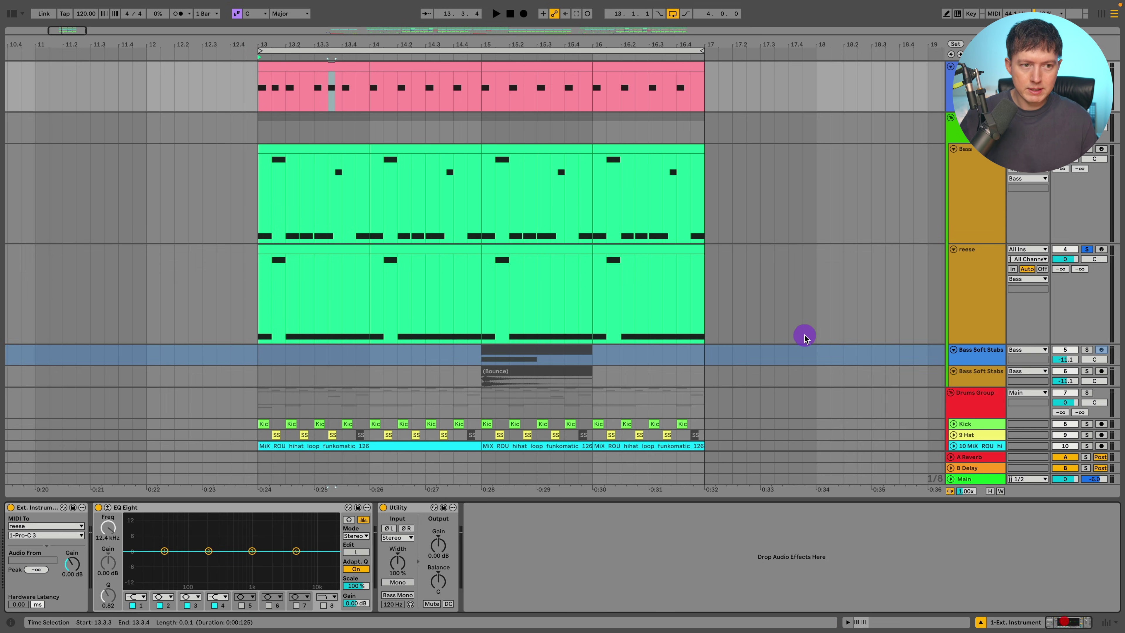
{"action": "left_click", "coordinate": [290, 67]}
{"action": "key", "text": "super+l"}
Play with reese's Pro-C 3 open to hear the new triggers, then reselect reese.
{"action": "left_click", "coordinate": [987, 303]}
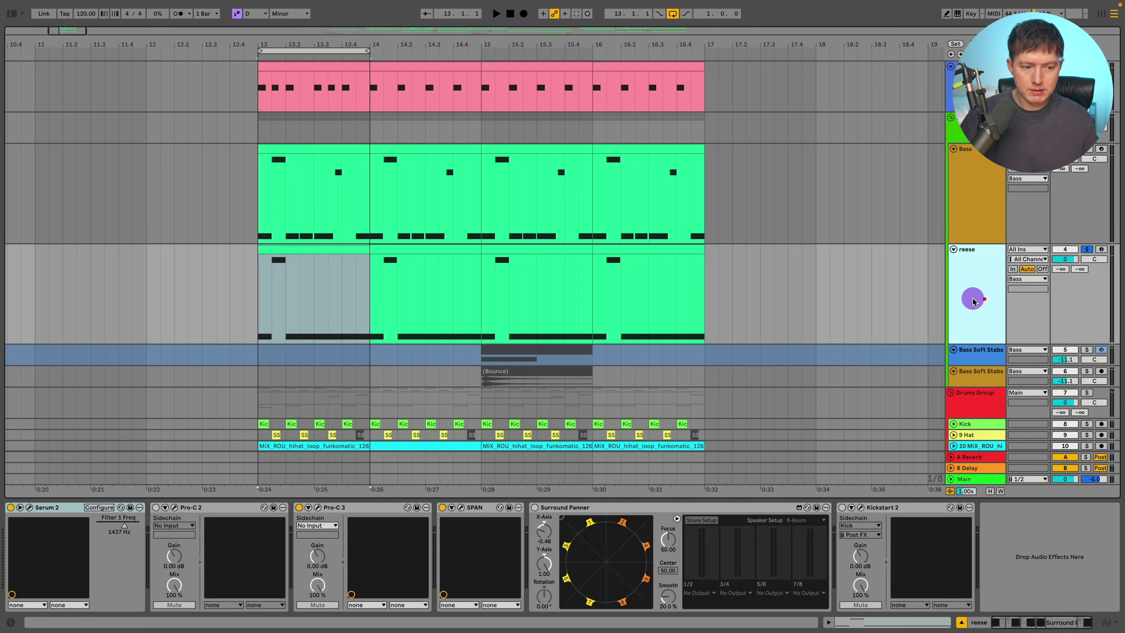
{"action": "left_click", "coordinate": [318, 508]}
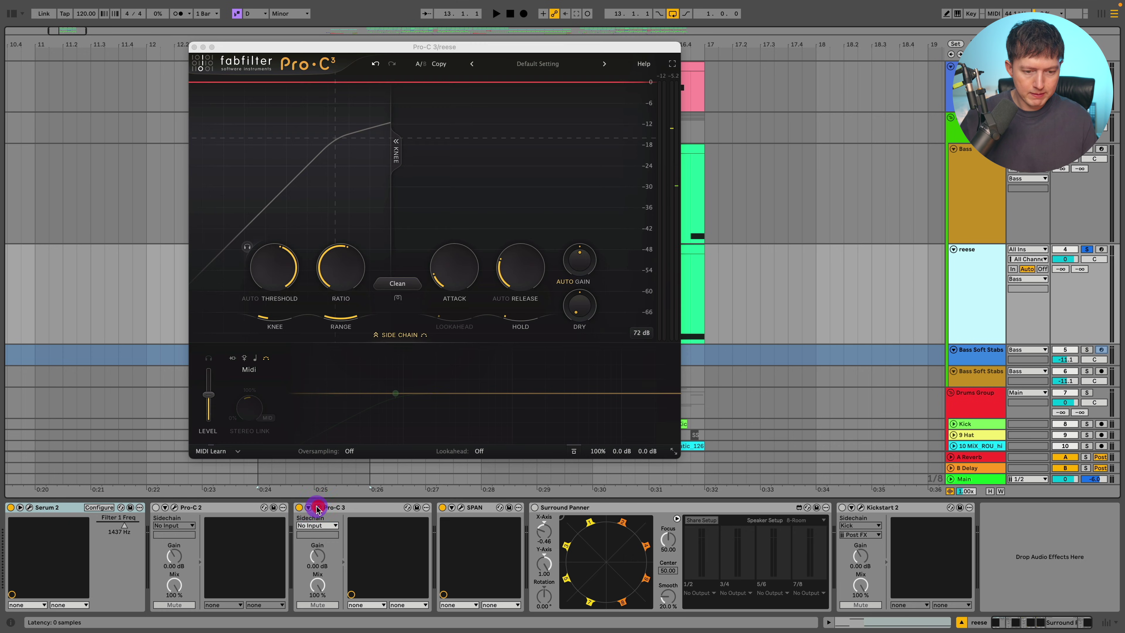
{"action": "key", "text": "space"}
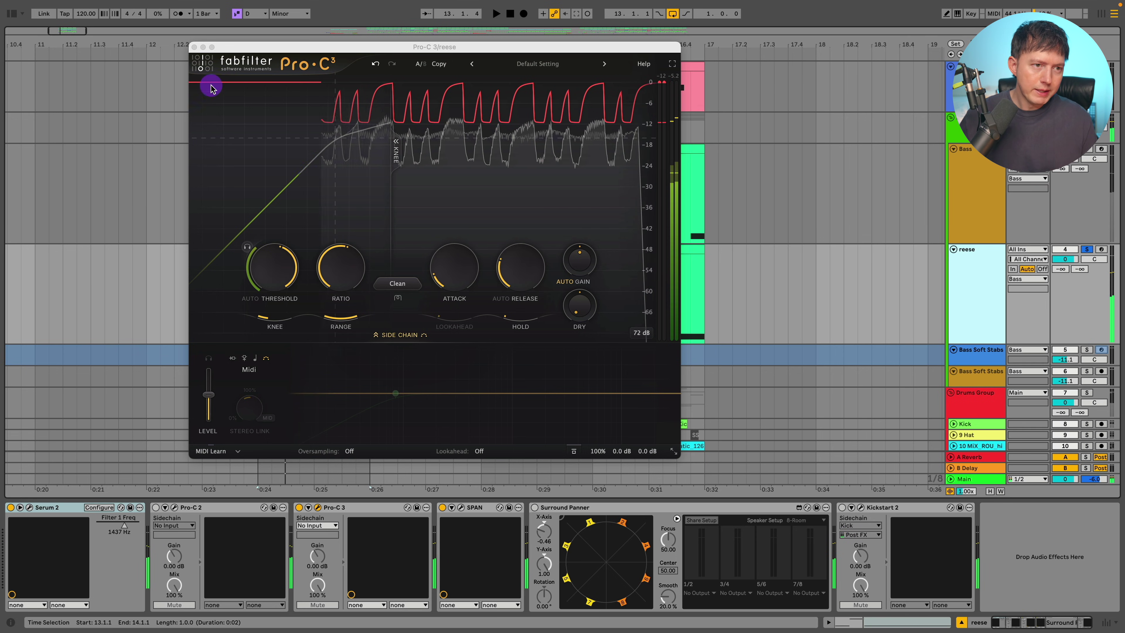
{"action": "left_click", "coordinate": [195, 47]}
{"action": "key", "text": "space"}
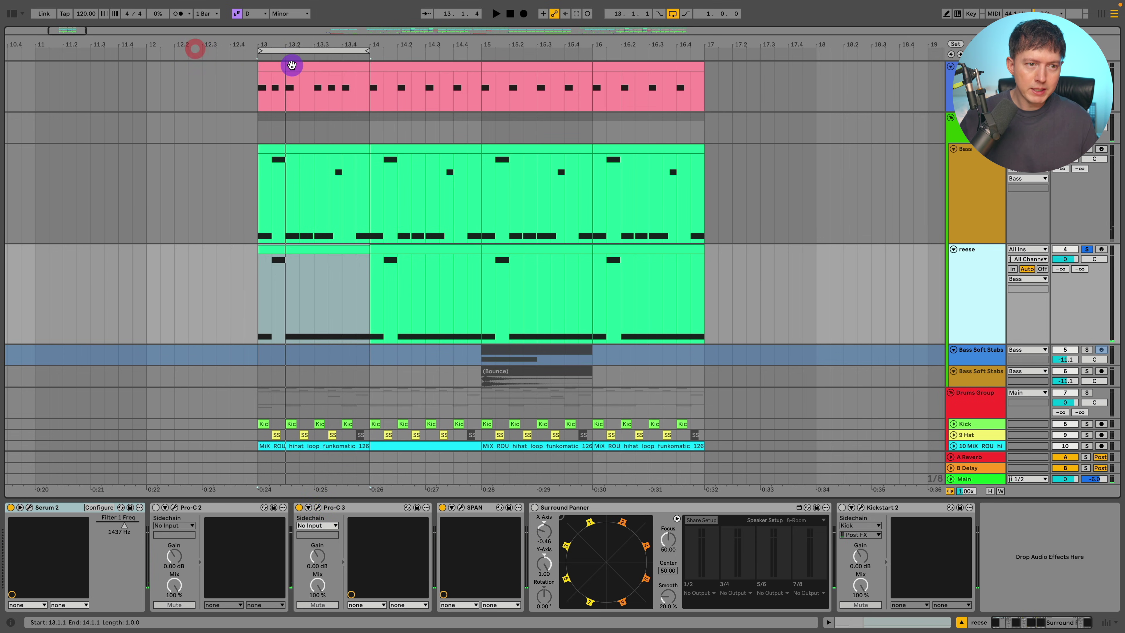
{"action": "left_click", "coordinate": [291, 66]}
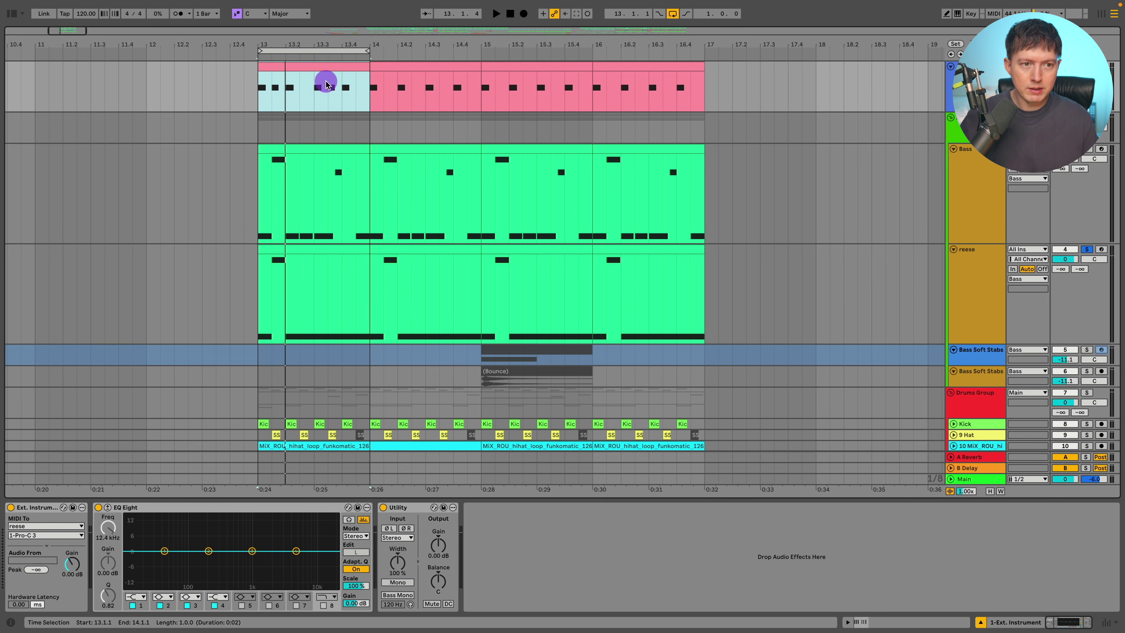
{"action": "left_click", "coordinate": [966, 263]}
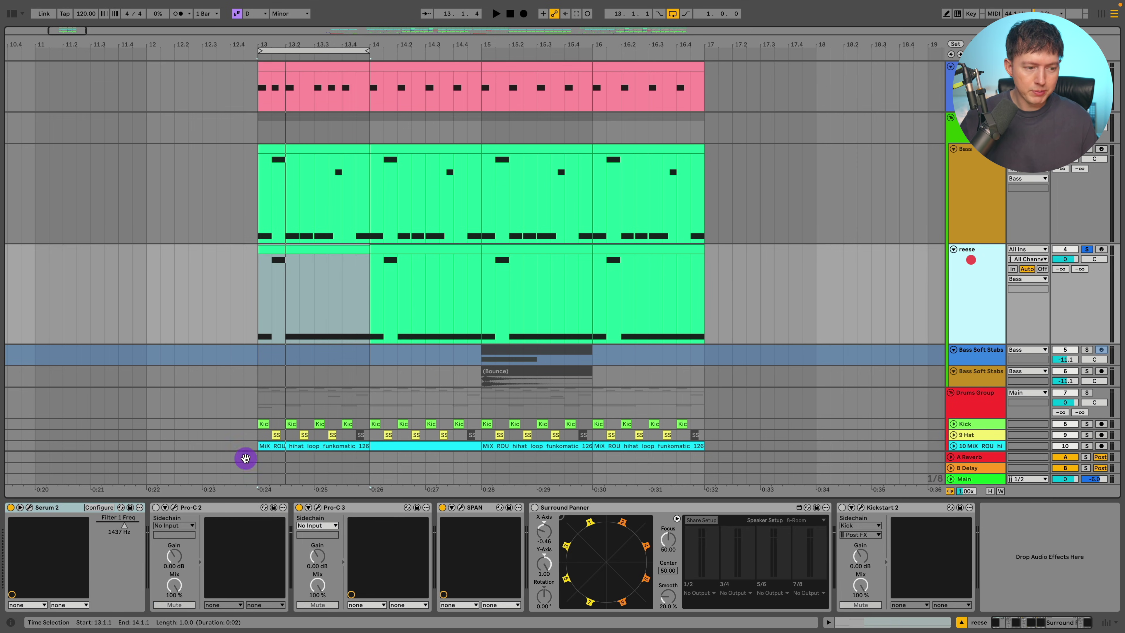
Set Pro-C 3's side-chain to Internal and add a resonant 12 dB/oct low cut at 228.85 Hz.
{"action": "left_click", "coordinate": [340, 507]}
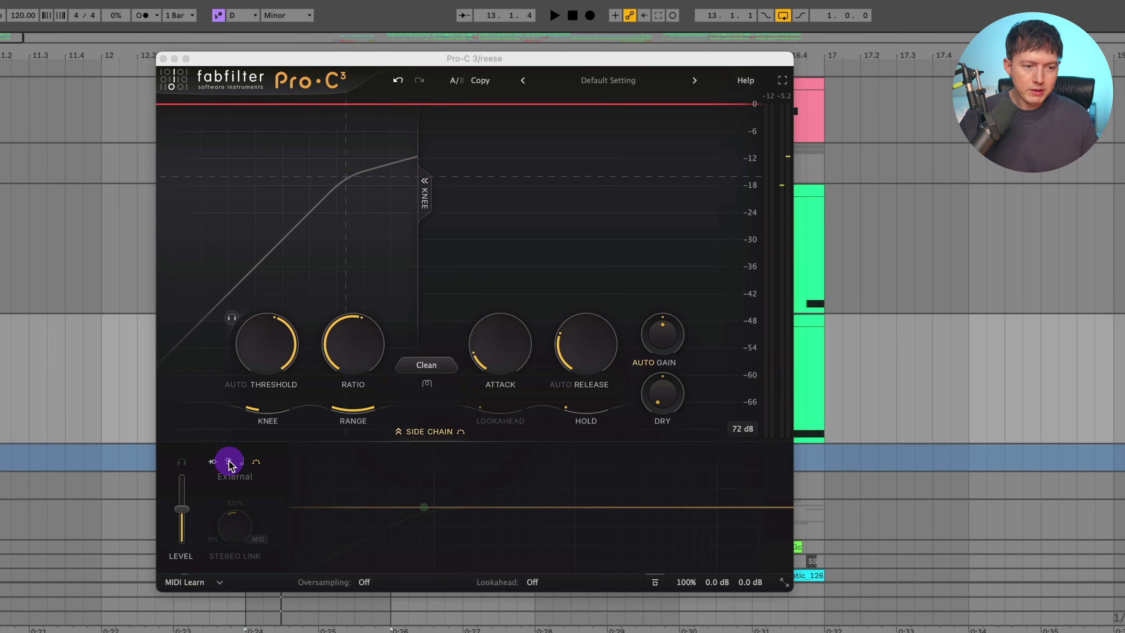
{"action": "left_click", "coordinate": [212, 463]}
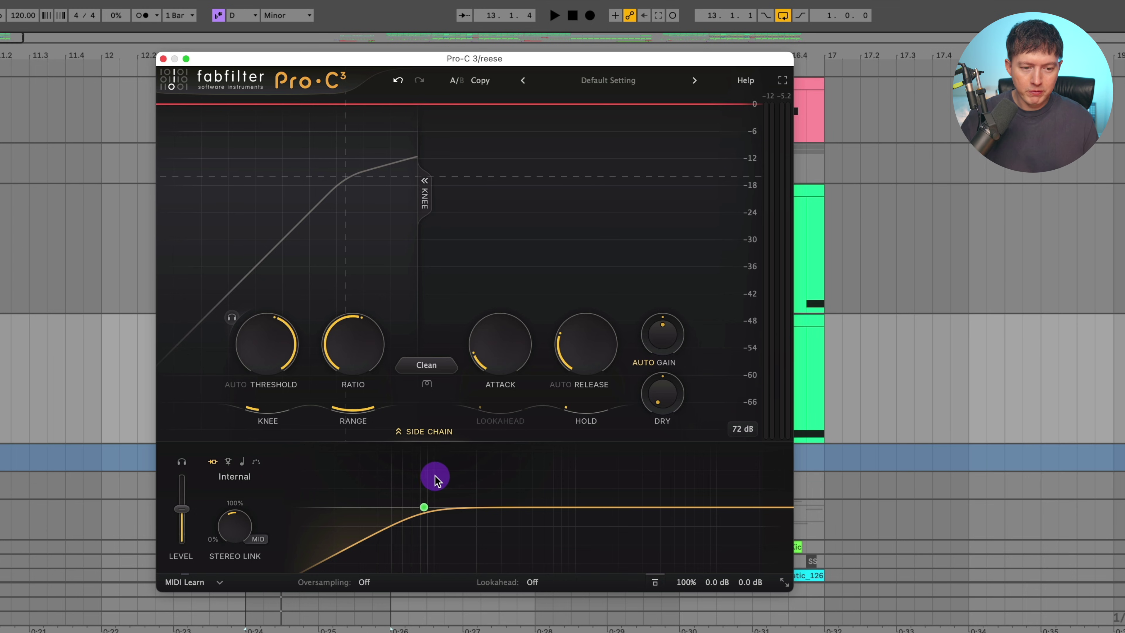
{"action": "left_click", "coordinate": [422, 473]}
{"action": "left_click", "coordinate": [392, 534]}
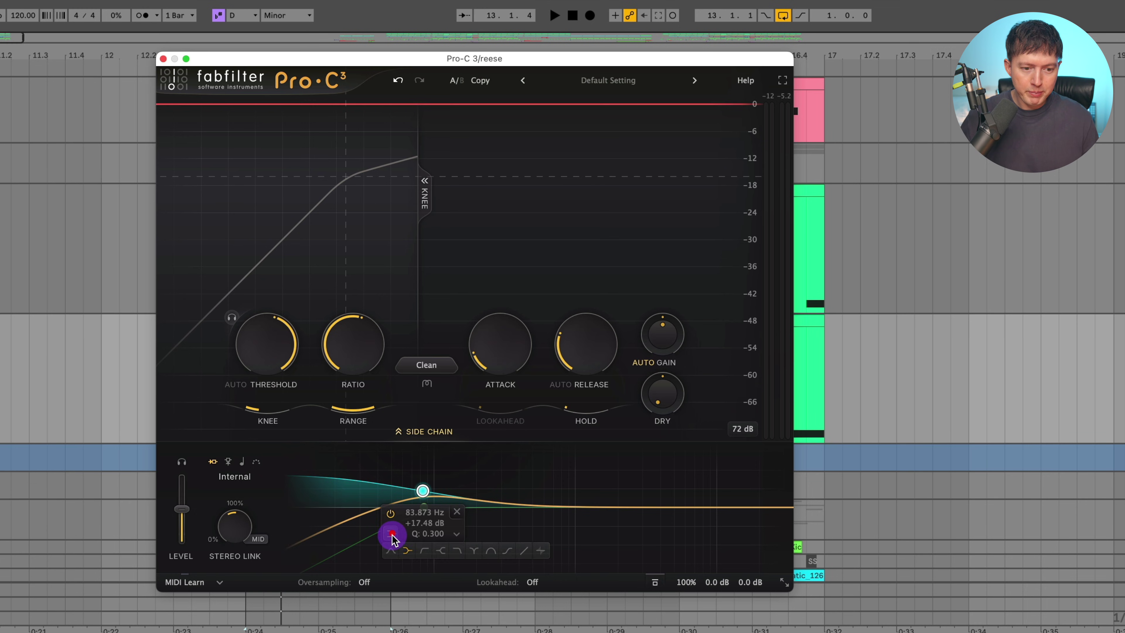
{"action": "left_click", "coordinate": [426, 551]}
{"action": "left_click_drag", "start_coordinate": [423, 525], "coordinate": [485, 464]}
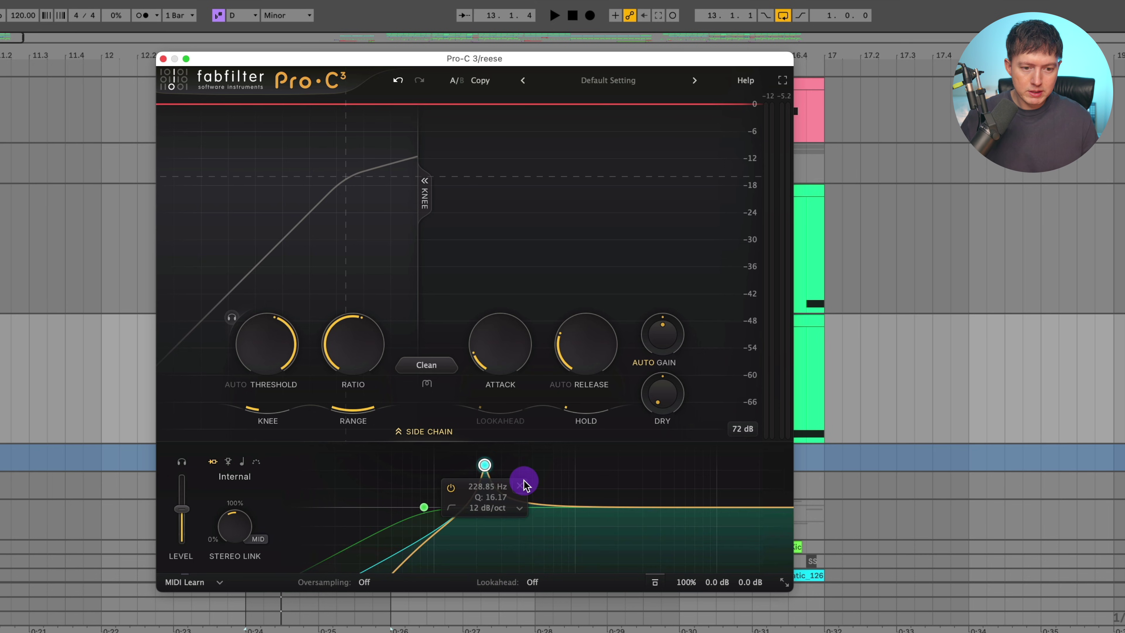
Add several side-chain EQ bells, including a 4599 Hz boost and an 858.85 Hz dip.
{"action": "left_click", "coordinate": [567, 479]}
{"action": "left_click", "coordinate": [668, 469]}
{"action": "left_click", "coordinate": [717, 465]}
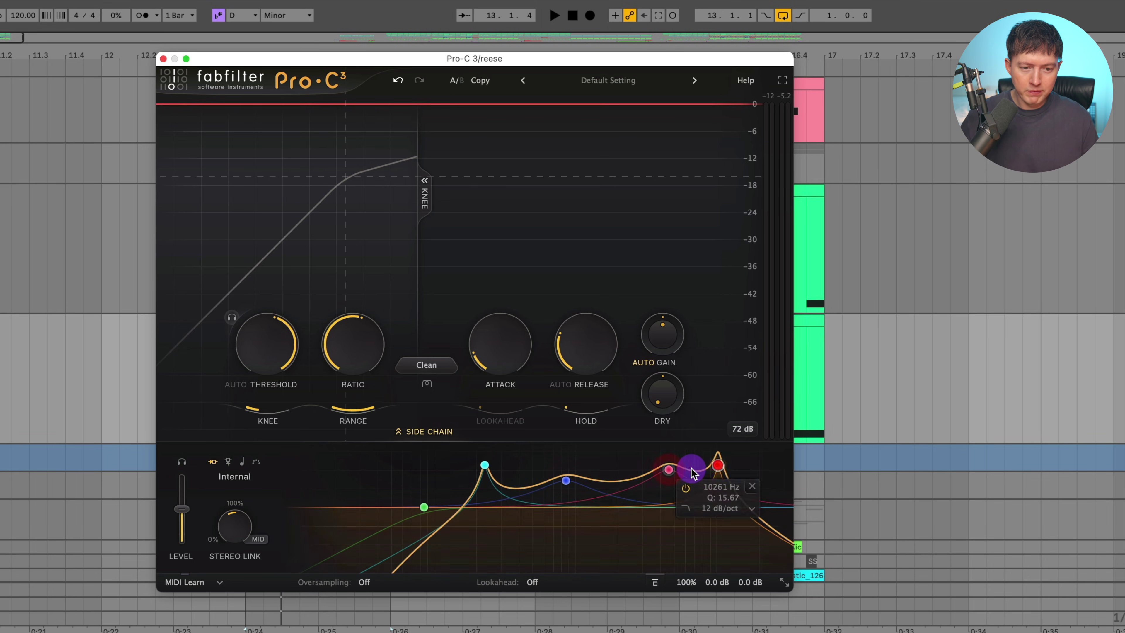
{"action": "left_click", "coordinate": [419, 471]}
{"action": "left_click", "coordinate": [536, 455]}
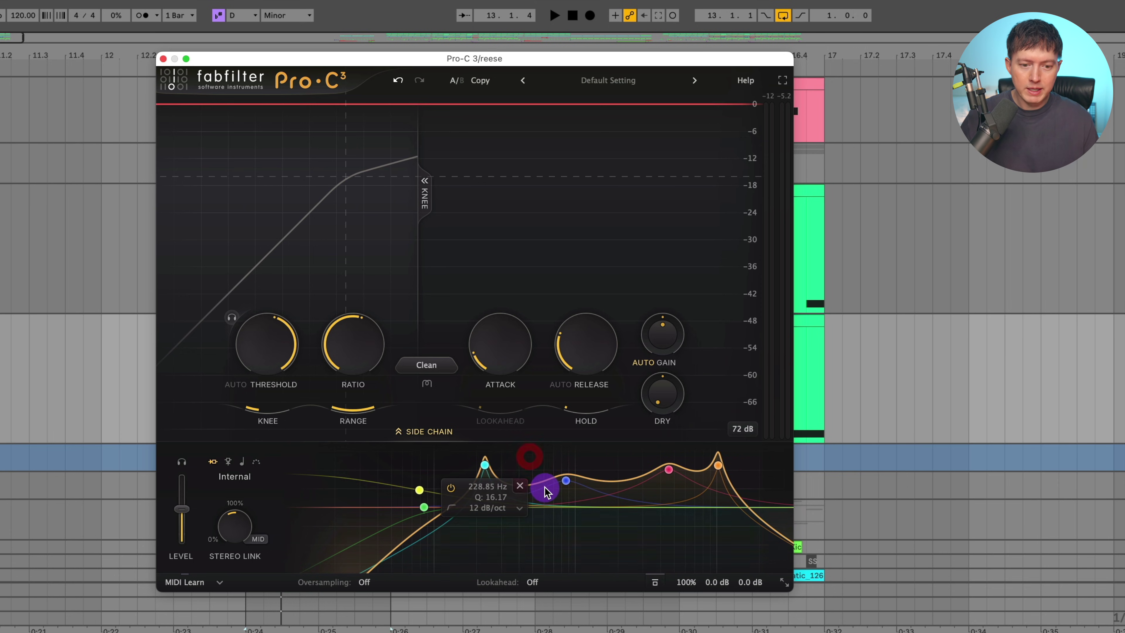
{"action": "left_click", "coordinate": [566, 482]}
{"action": "mouse_move", "coordinate": [566, 483]}
{"action": "left_mouse_down"}
{"action": "mouse_move", "coordinate": [557, 558]}
{"action": "mouse_move", "coordinate": [568, 489]}
{"action": "mouse_move", "coordinate": [499, 535]}
{"action": "mouse_move", "coordinate": [578, 540]}
{"action": "left_mouse_up"}
Try tempo-synced triggering, return the side-chain to Internal, and select the 228.85 Hz low cut.
{"action": "left_click", "coordinate": [199, 466]}
{"action": "left_click", "coordinate": [228, 462]}
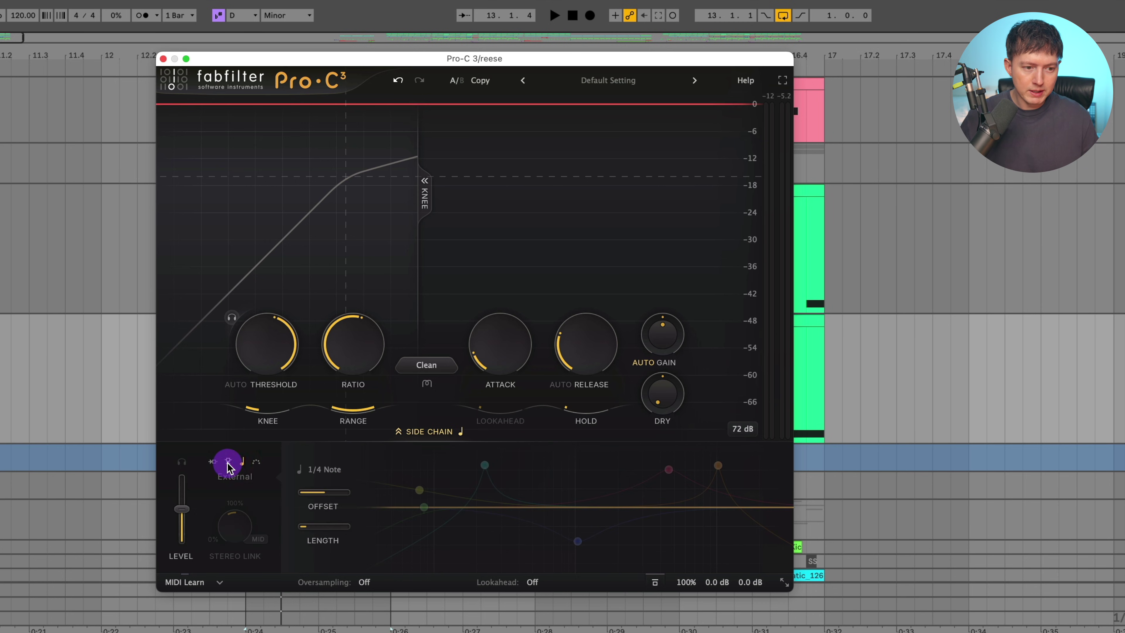
{"action": "left_click", "coordinate": [212, 462]}
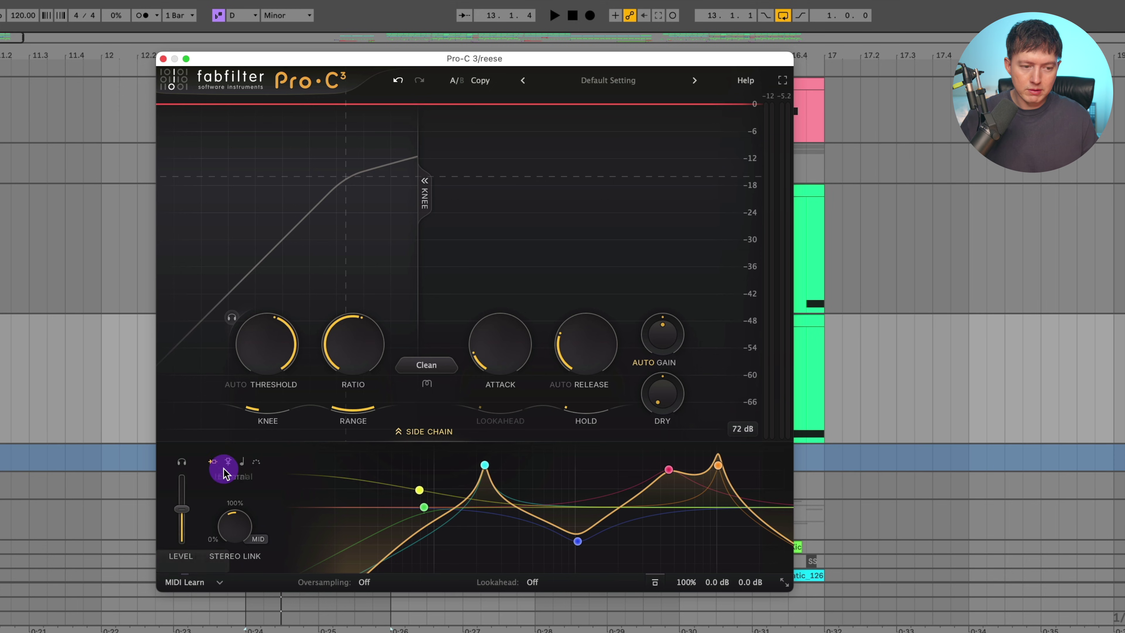
{"action": "left_click", "coordinate": [522, 475]}
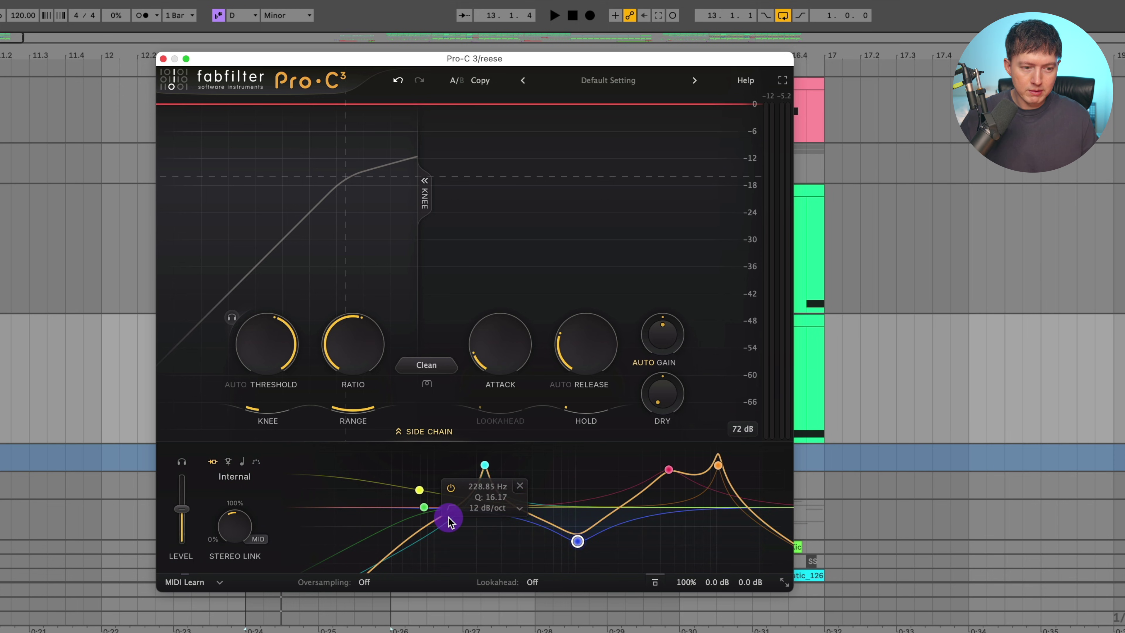
Load Pro-C 3's Default Setting preset and inspect the resulting 85 Hz low-cut band.
{"action": "left_click", "coordinate": [609, 82]}
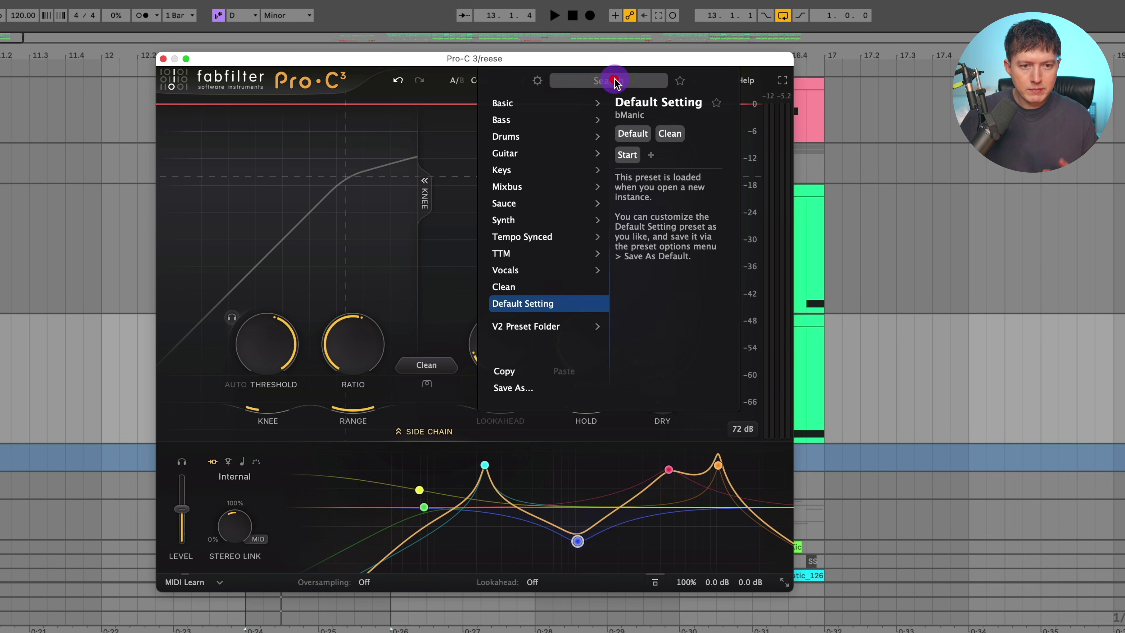
{"action": "left_click", "coordinate": [540, 305]}
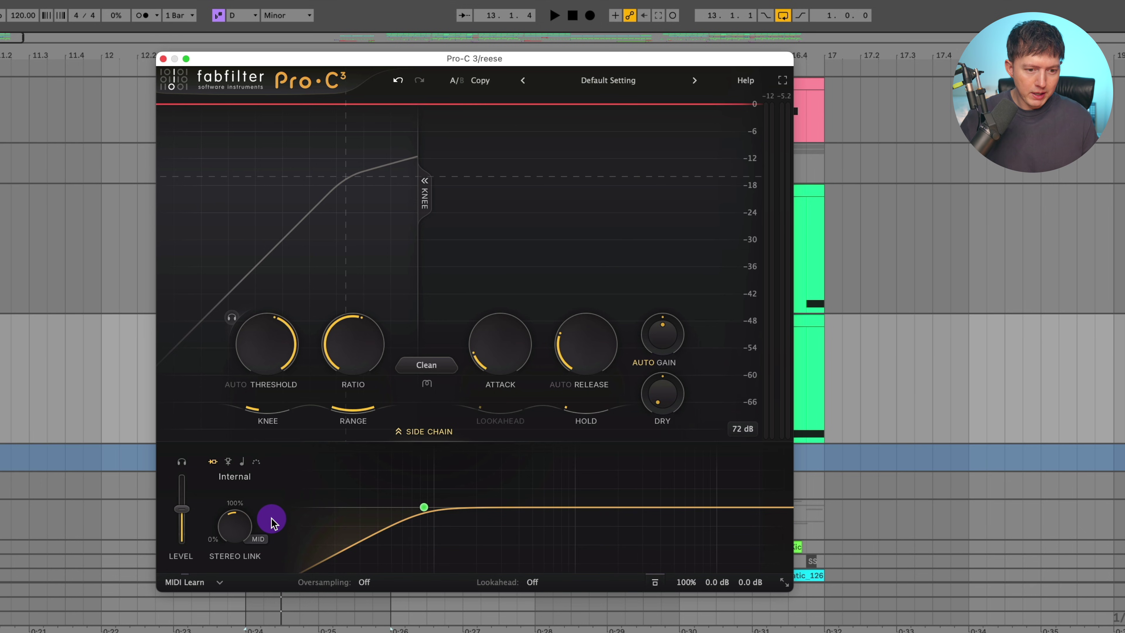
{"action": "left_click", "coordinate": [424, 507]}
{"action": "left_click", "coordinate": [425, 506]}
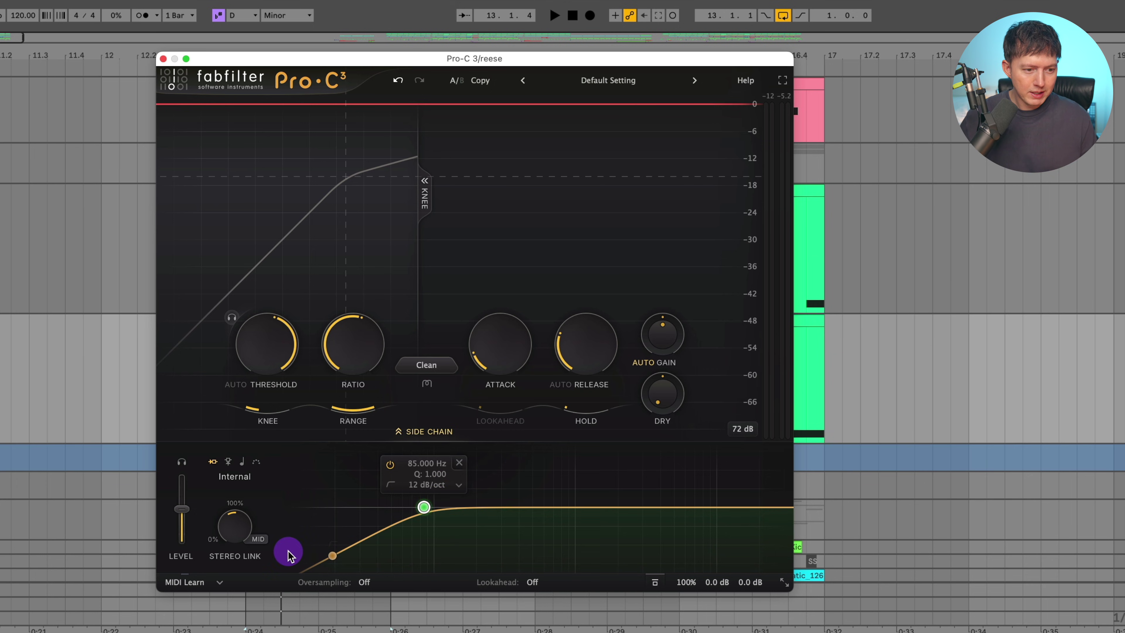
{"action": "mouse_move", "coordinate": [234, 523]}
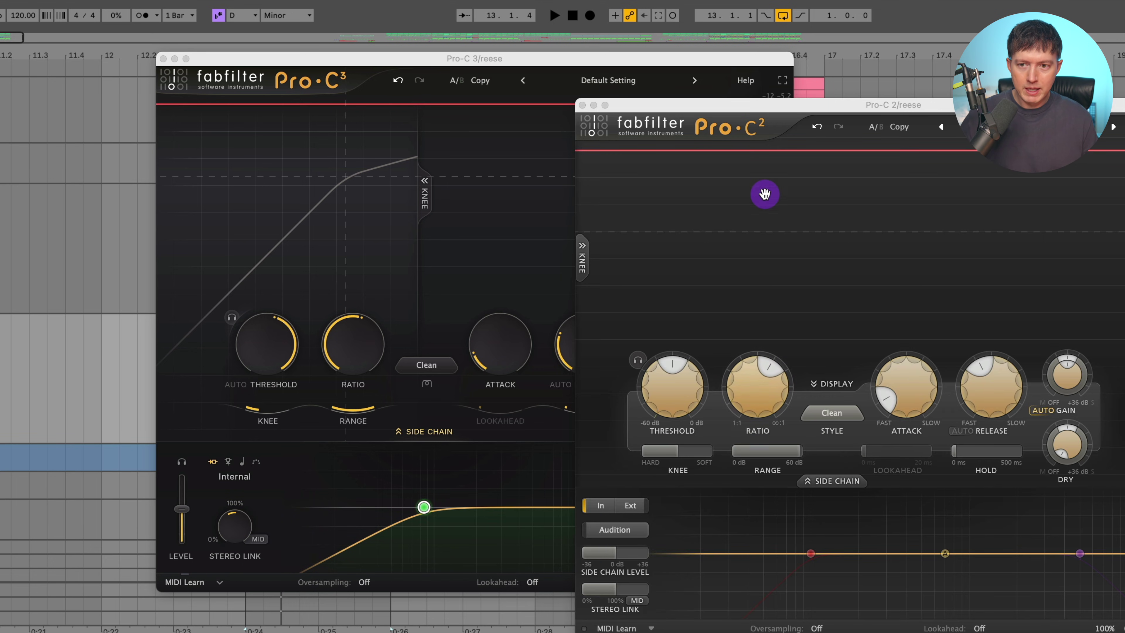
Move the Pro-C 2 window aside, then close it to reveal Pro-C 3.
{"action": "left_click_drag", "start_coordinate": [809, 104], "coordinate": [637, 61]}
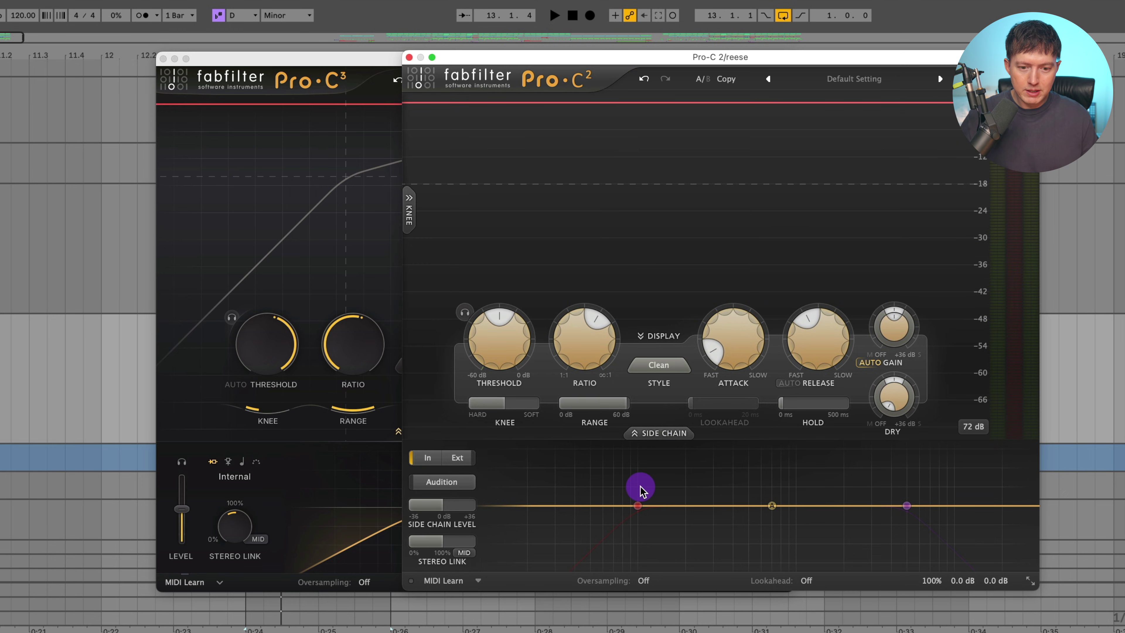
{"action": "mouse_move", "coordinate": [641, 507]}
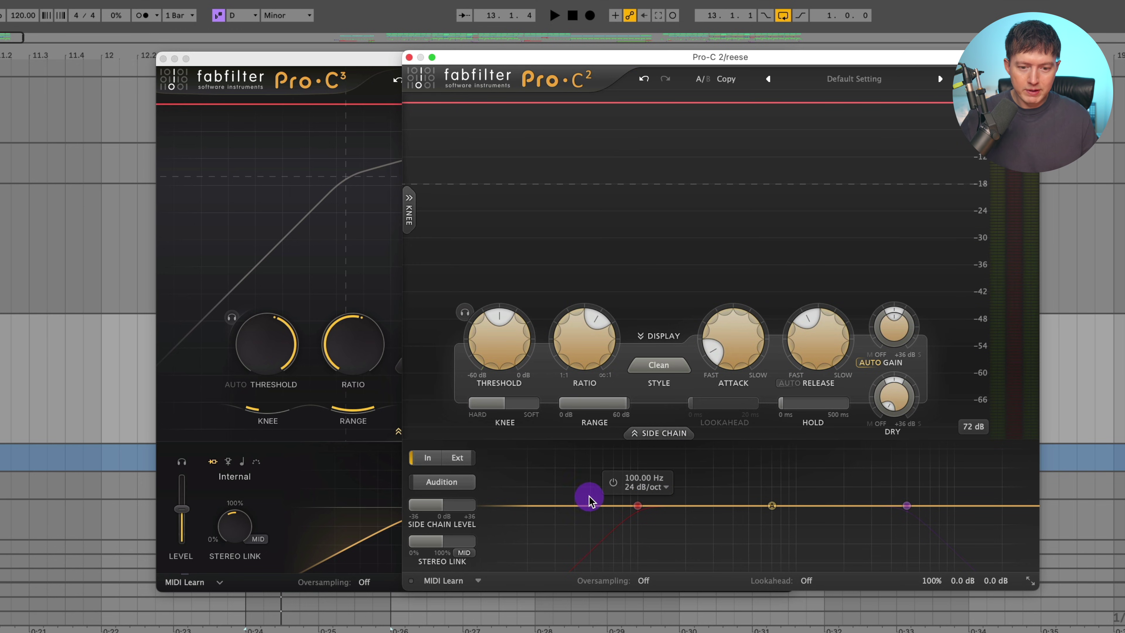
{"action": "mouse_move", "coordinate": [914, 532]}
{"action": "mouse_move", "coordinate": [445, 542]}
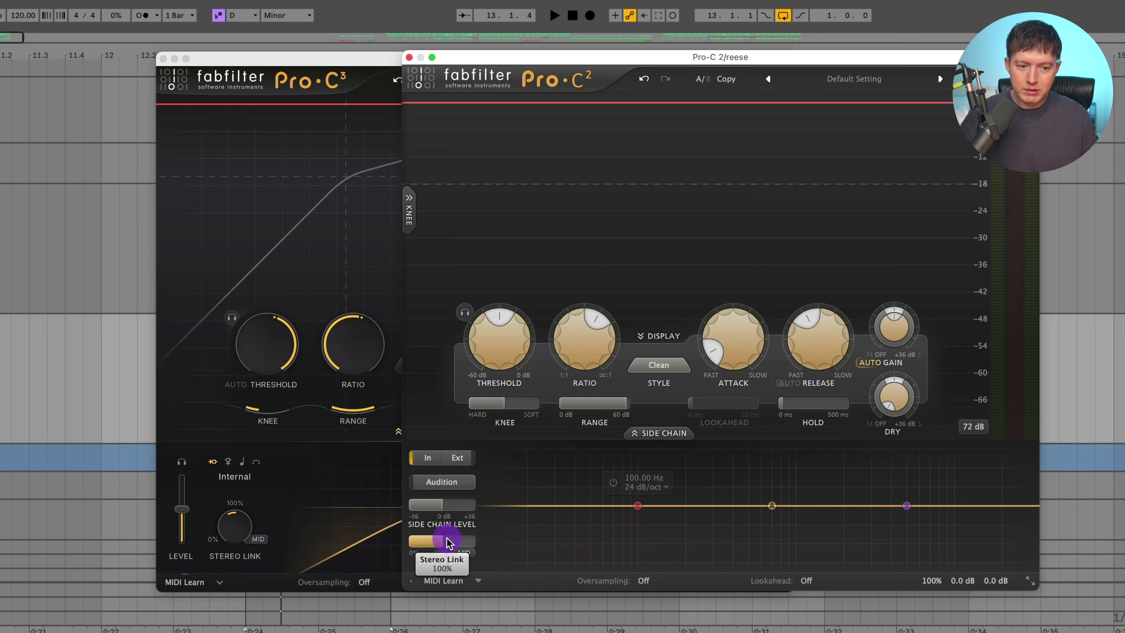
{"action": "left_click", "coordinate": [409, 57]}
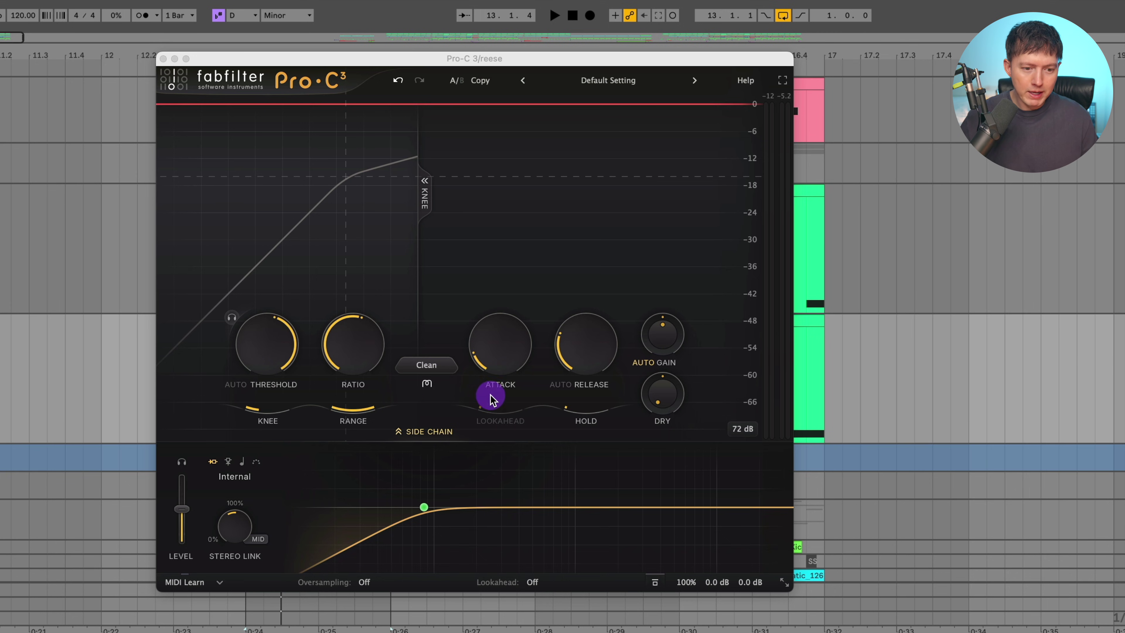
Delete the 85 Hz side-chain filter band, then open and close the preset browser.
{"action": "mouse_move", "coordinate": [453, 508]}
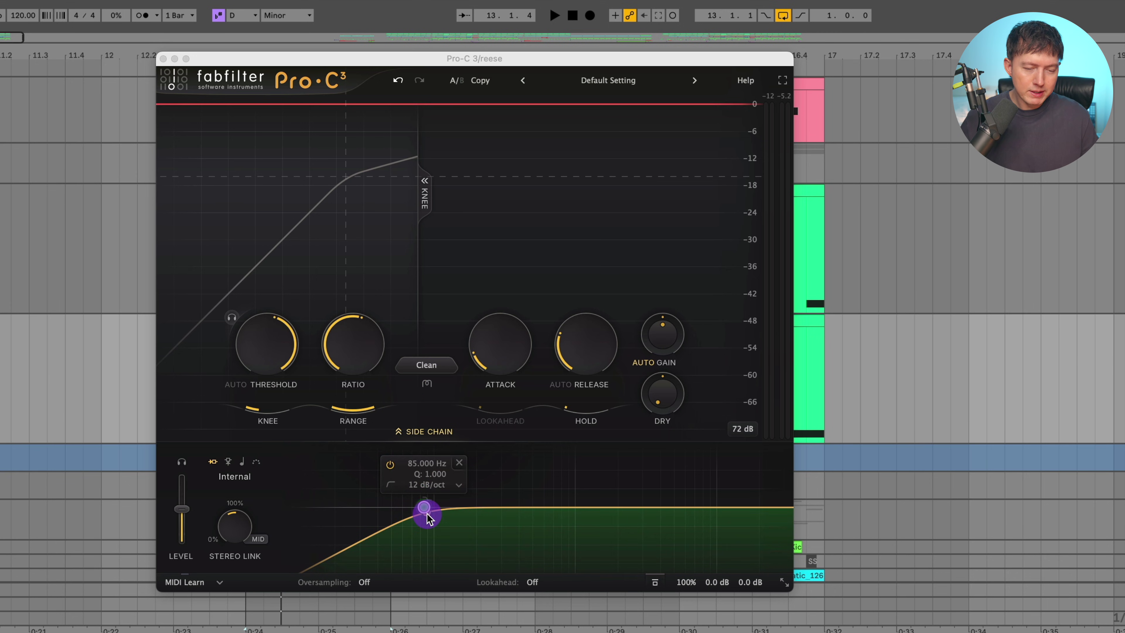
{"action": "left_click", "coordinate": [459, 462]}
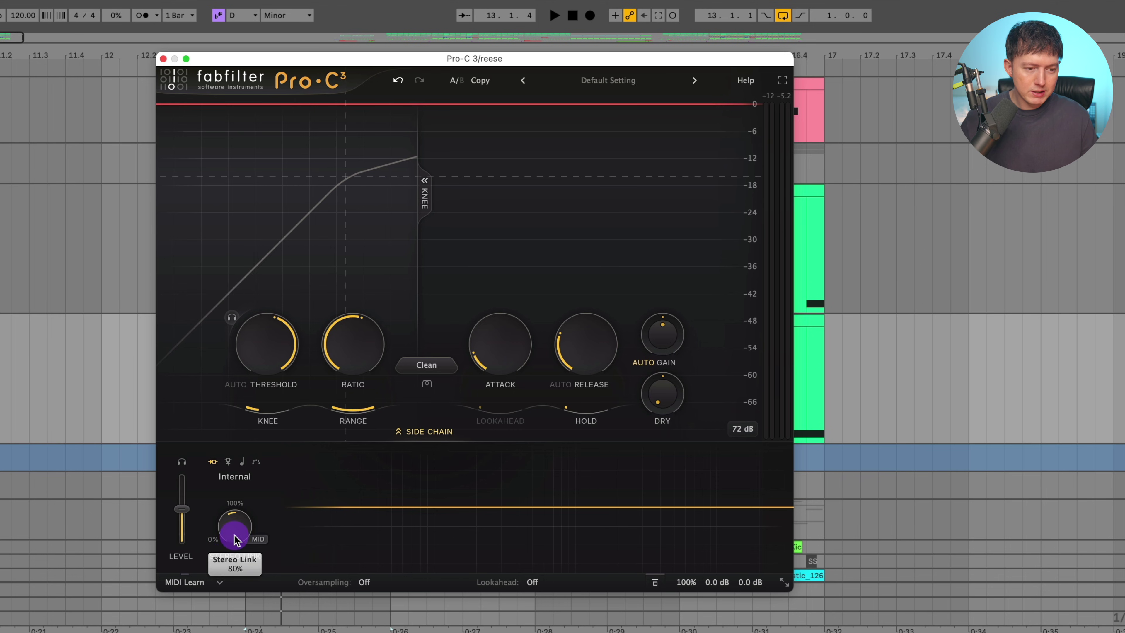
{"action": "left_click", "coordinate": [599, 82]}
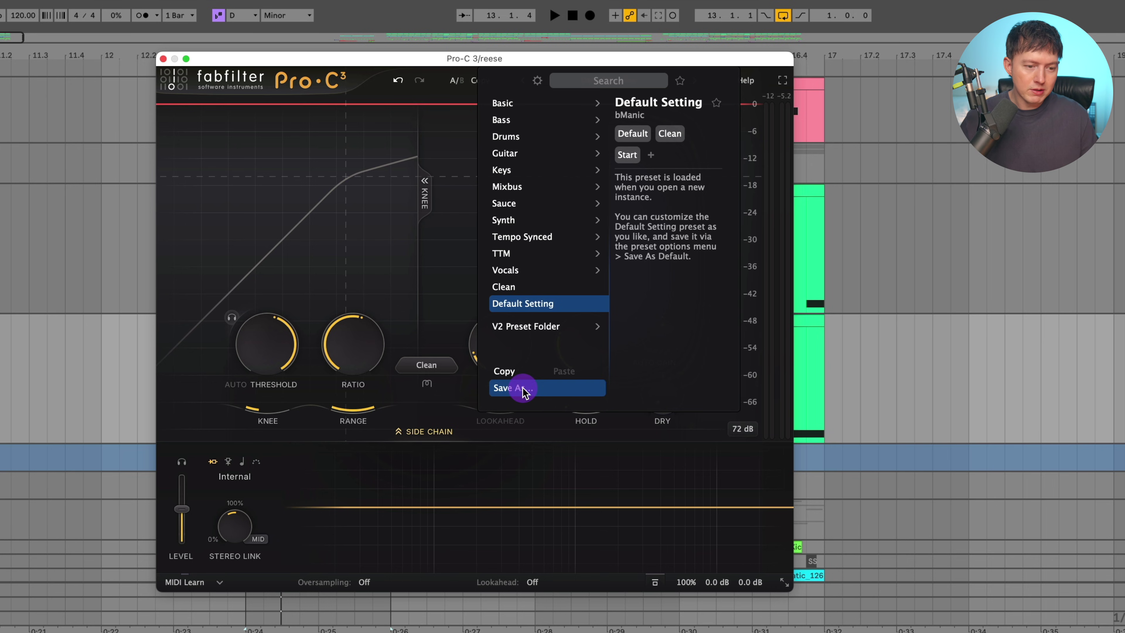
{"action": "left_click", "coordinate": [353, 486]}
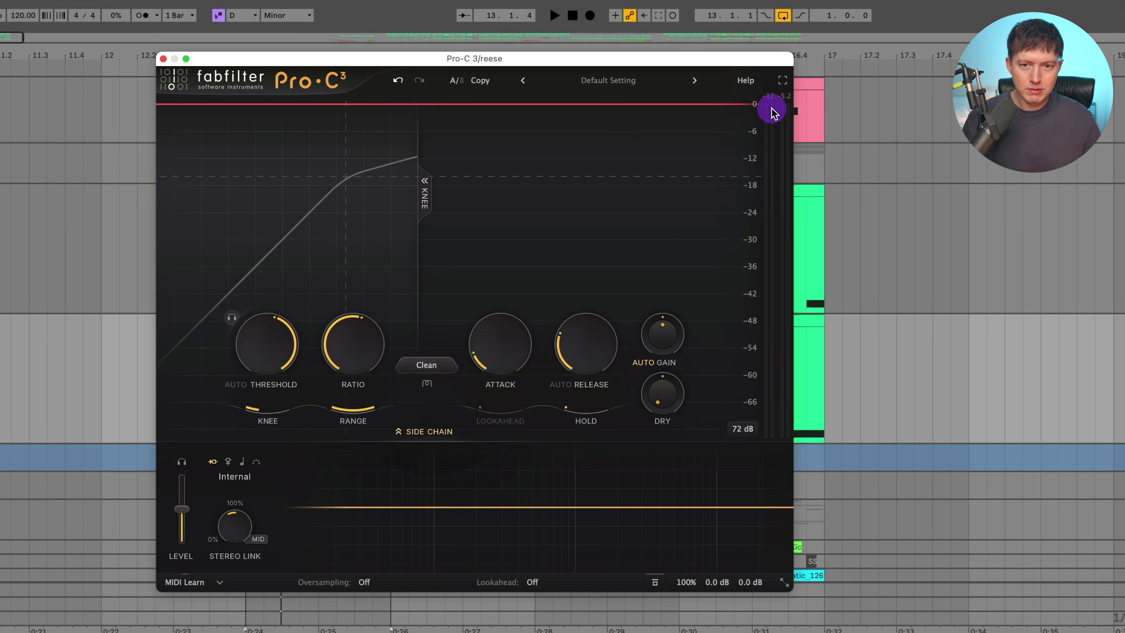
Play the reese bass to hear its current Pro-C 3 compression.
{"action": "key", "text": "space"}
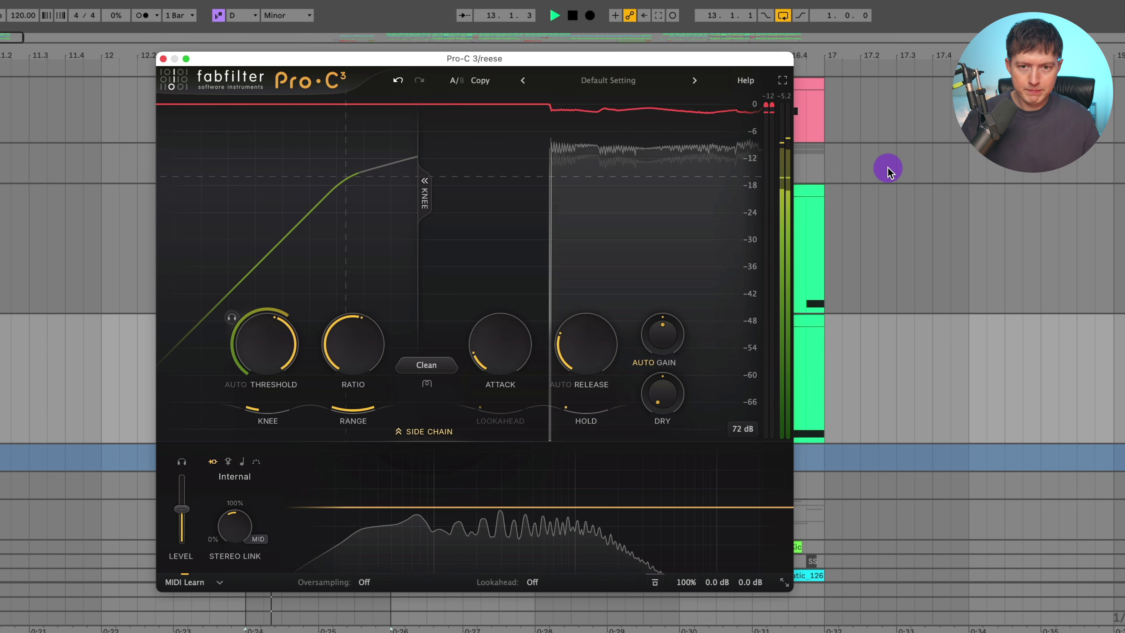
{"action": "scroll", "coordinate": [277, 352], "scroll_direction": "down", "scroll_amount": 2}
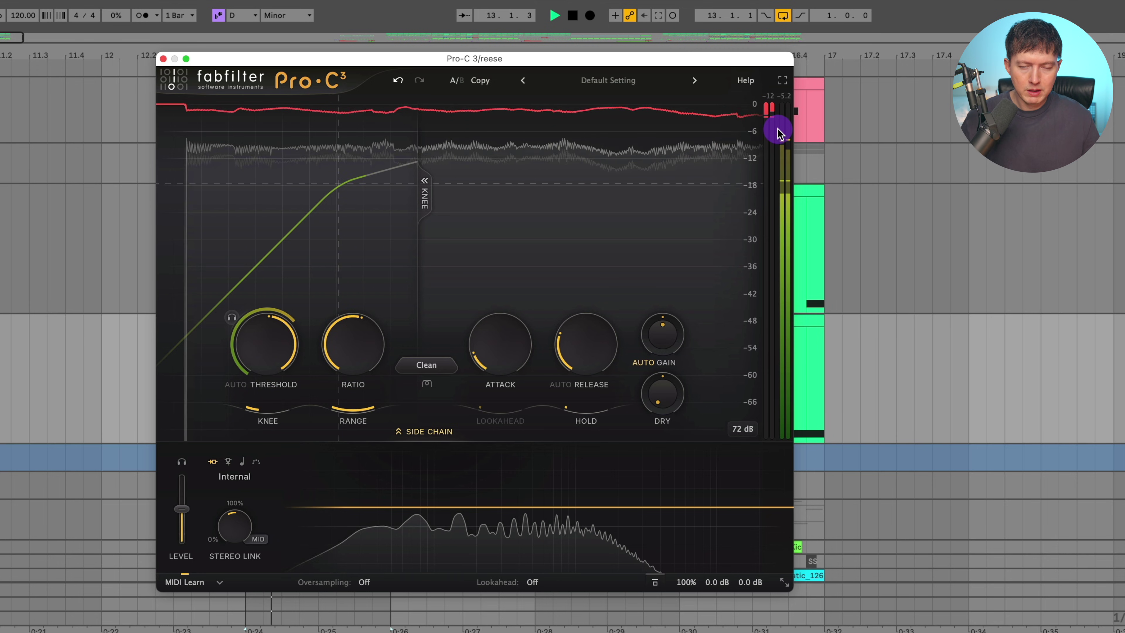
{"action": "key", "text": "space"}
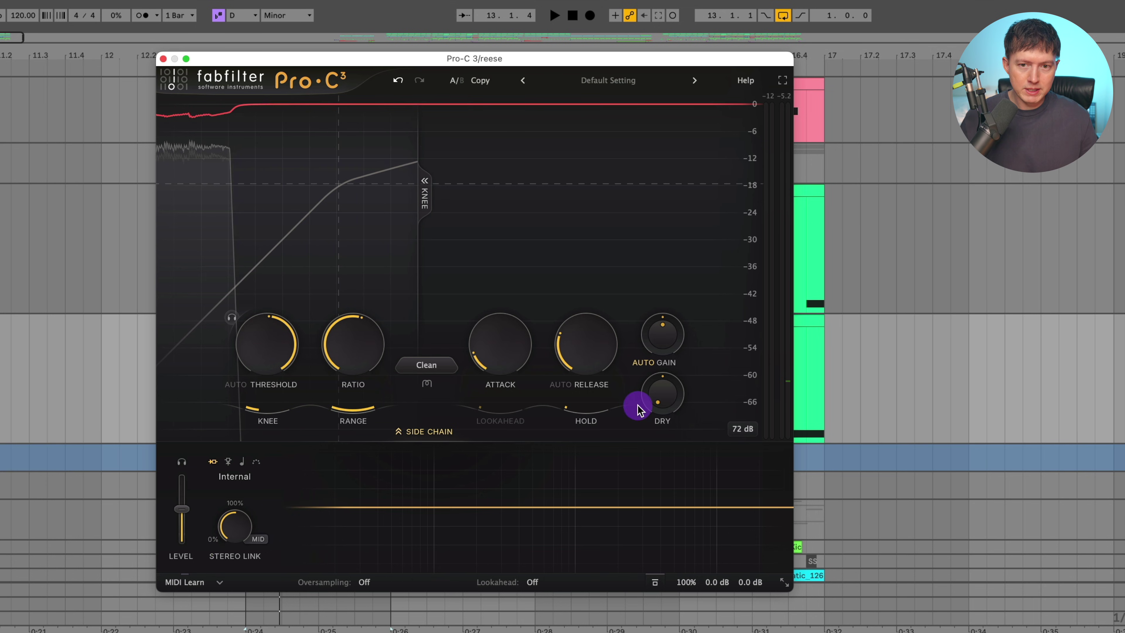
{"action": "key", "text": "space"}
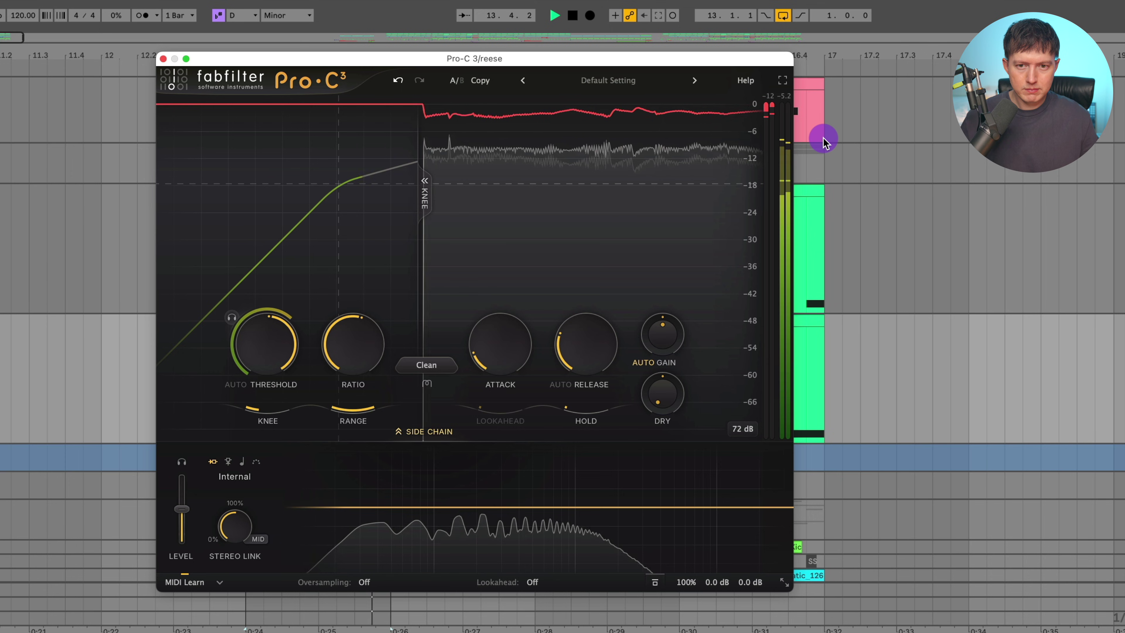
{"action": "key", "text": "space"}
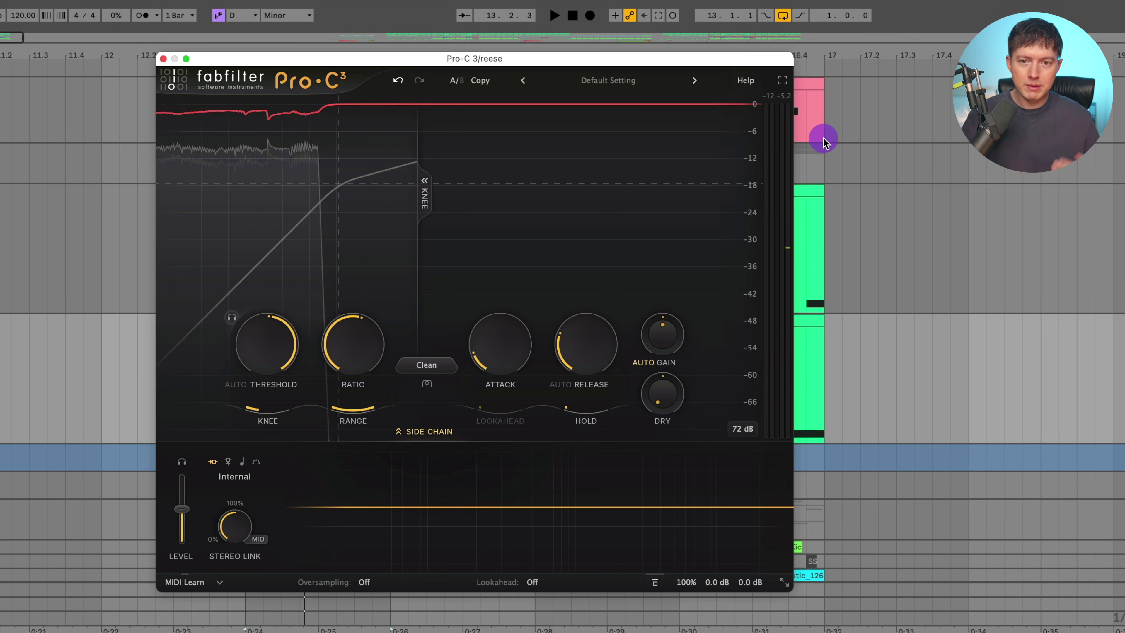
Set Stereo Link to 0%, compare the unlinked compression, then collapse the side-chain section.
{"action": "double_click", "coordinate": [245, 531]}
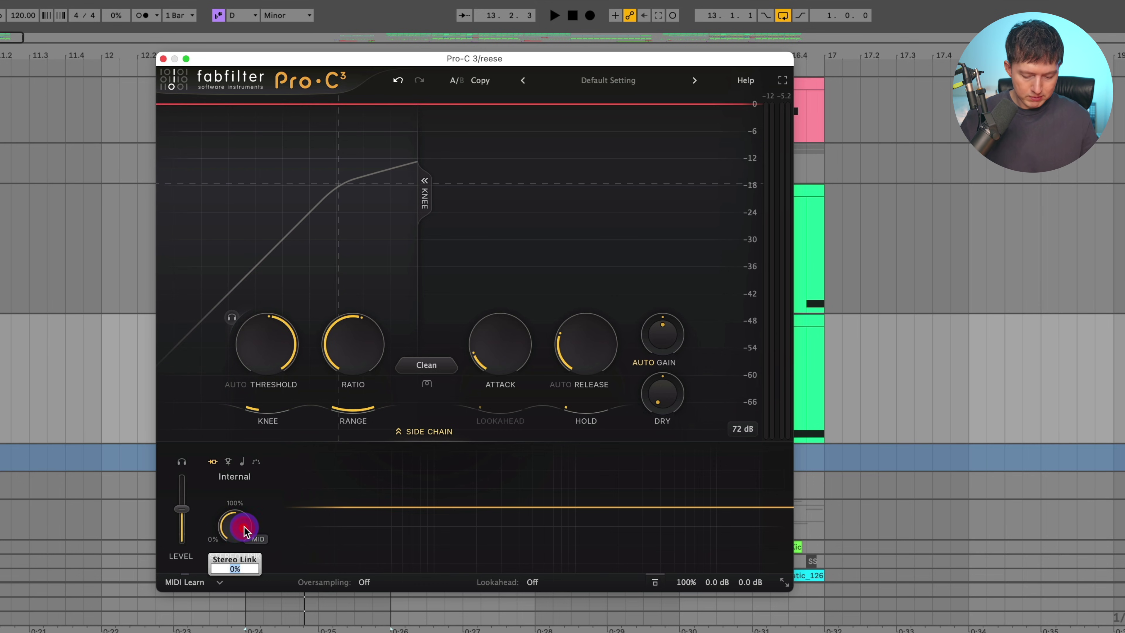
{"action": "key", "text": "Return"}
{"action": "key", "text": "space"}
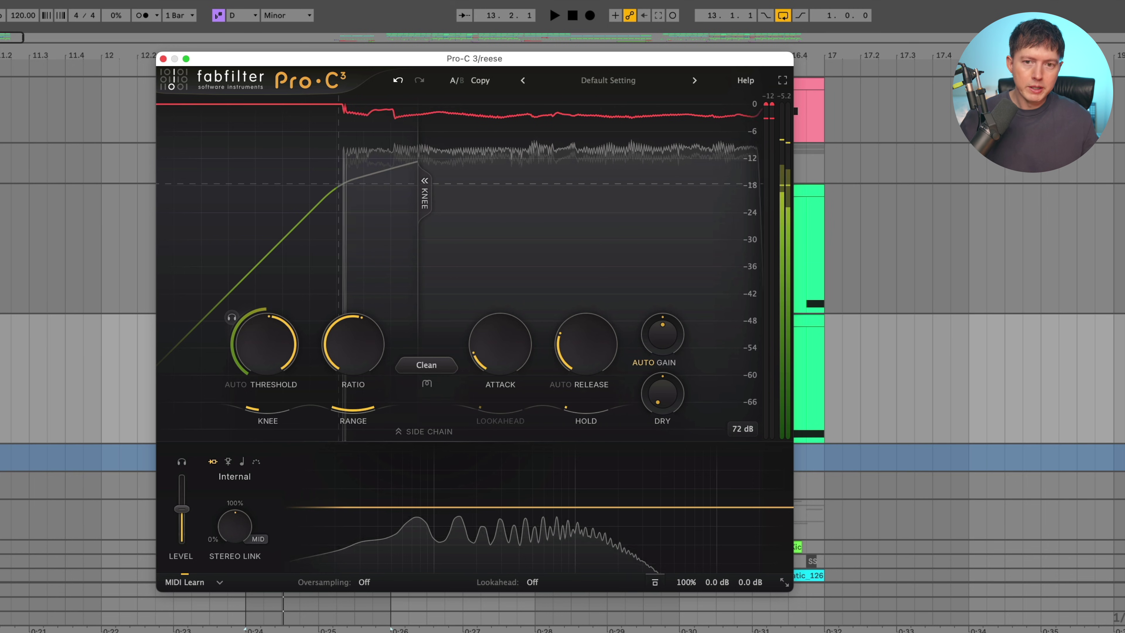
{"action": "key", "text": "space"}
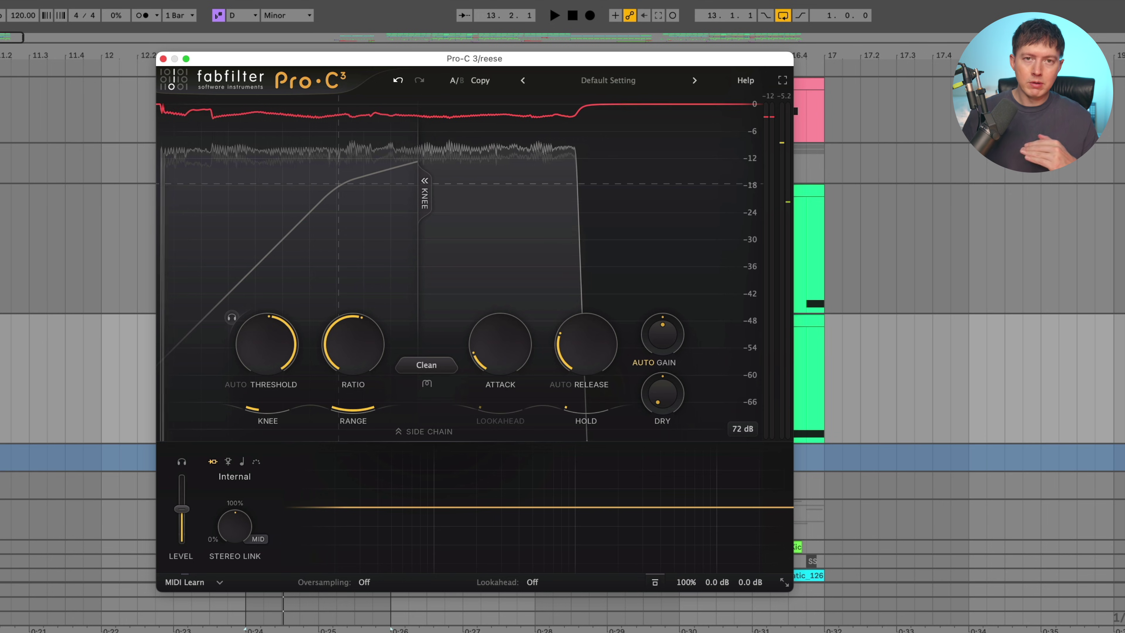
{"action": "key", "text": "space"}
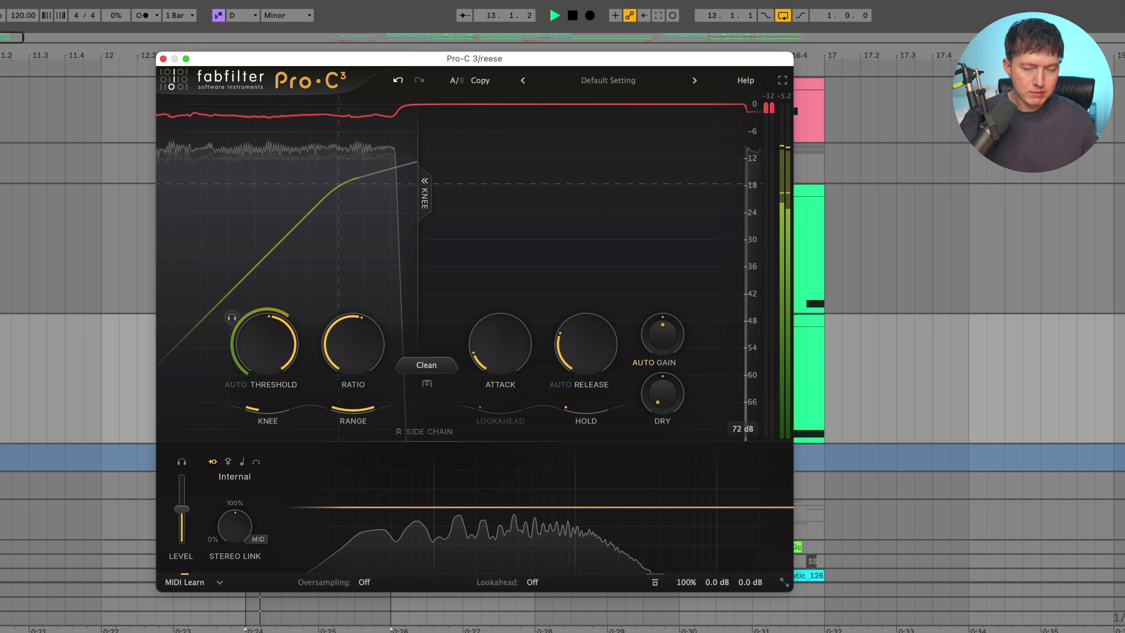
{"action": "key", "text": "space"}
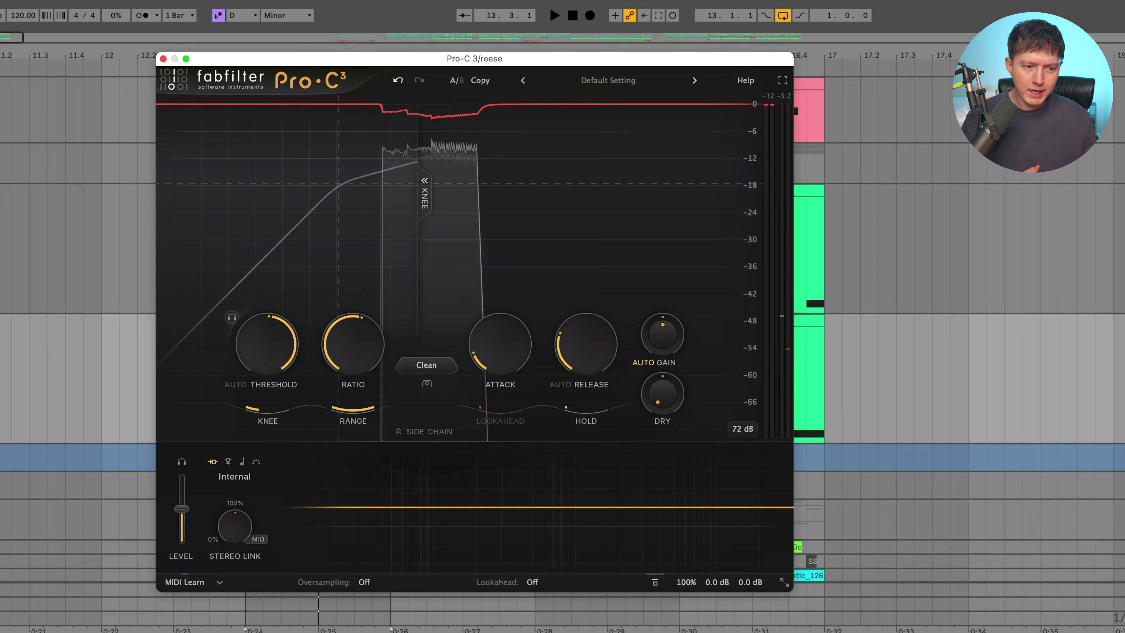
{"action": "left_click", "coordinate": [437, 436]}
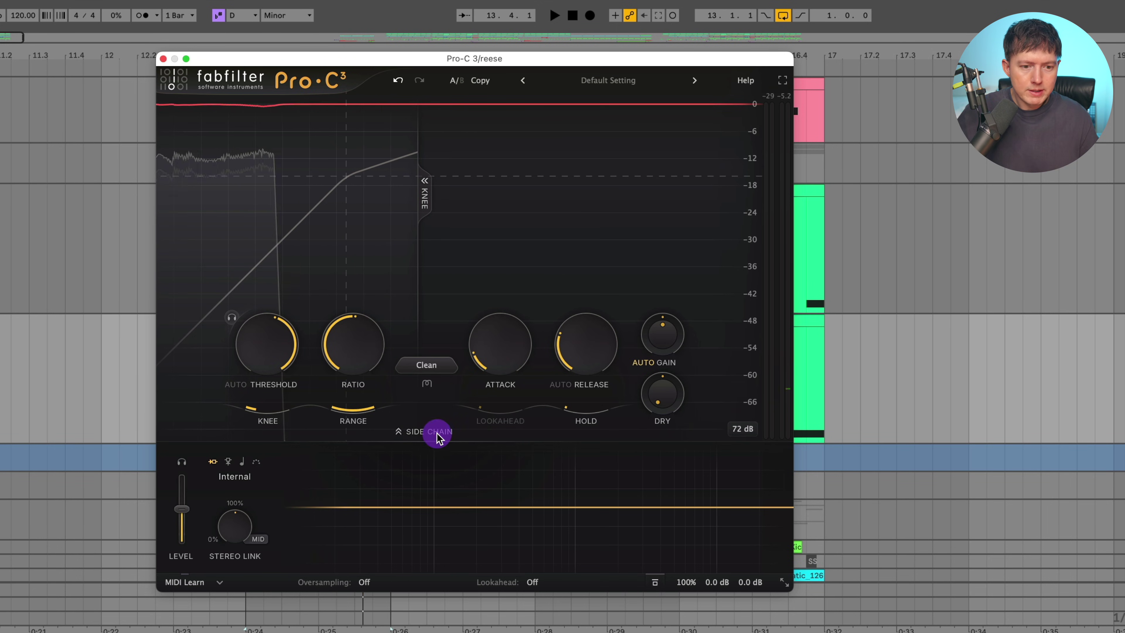
Toggle Pro-C 3's Auto Threshold button.
{"action": "left_click", "coordinate": [242, 385]}
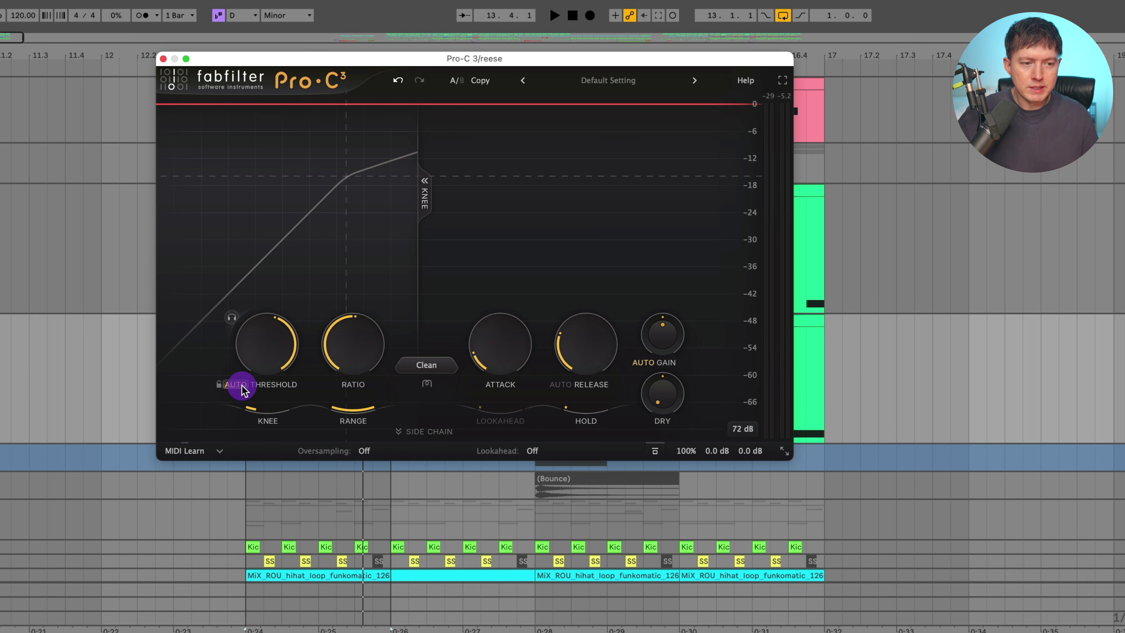
{"action": "mouse_move", "coordinate": [237, 385]}
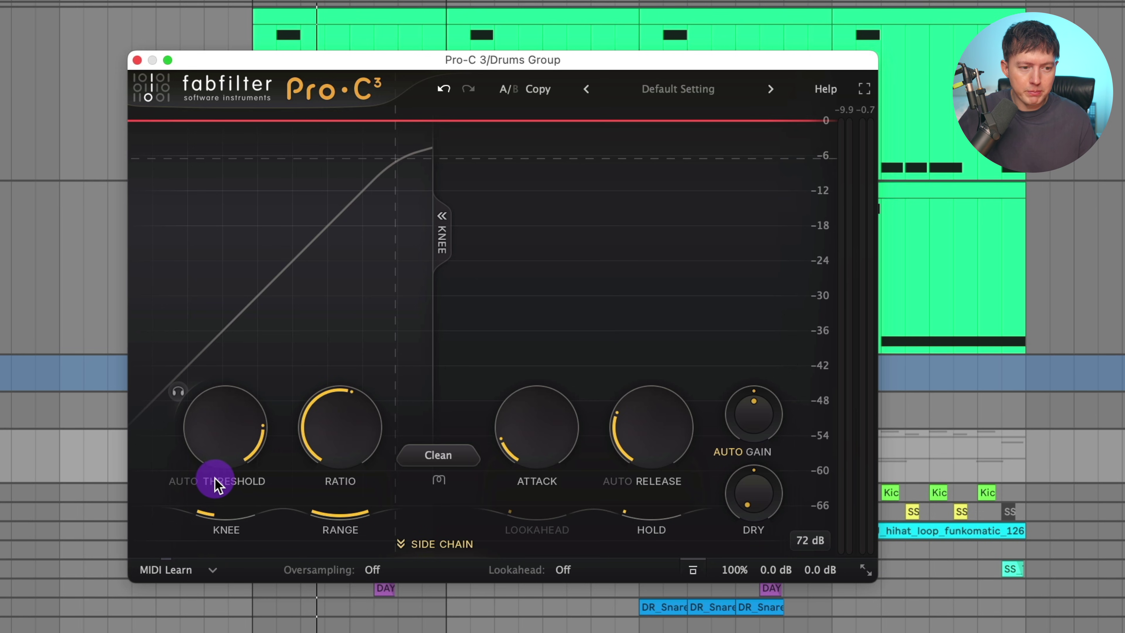
While the drums play, set the knee to +7.35 dB and settle the threshold near -14 dB.
{"action": "key", "text": "space"}
{"action": "mouse_move", "coordinate": [183, 484]}
{"action": "left_mouse_down"}
{"action": "mouse_move", "coordinate": [195, 488]}
{"action": "mouse_move", "coordinate": [200, 528]}
{"action": "mouse_move", "coordinate": [183, 483]}
{"action": "mouse_move", "coordinate": [214, 454]}
{"action": "mouse_move", "coordinate": [243, 520]}
{"action": "mouse_move", "coordinate": [231, 594]}
{"action": "mouse_move", "coordinate": [234, 515]}
{"action": "mouse_move", "coordinate": [181, 478]}
{"action": "mouse_move", "coordinate": [228, 449]}
{"action": "mouse_move", "coordinate": [226, 540]}
{"action": "mouse_move", "coordinate": [221, 505]}
{"action": "mouse_move", "coordinate": [183, 478]}
{"action": "mouse_move", "coordinate": [206, 457]}
{"action": "mouse_move", "coordinate": [239, 360]}
{"action": "mouse_move", "coordinate": [229, 412]}
{"action": "mouse_move", "coordinate": [239, 408]}
{"action": "left_mouse_up"}
{"action": "left_click_drag", "start_coordinate": [250, 489], "coordinate": [261, 510]}
{"action": "left_click_drag", "start_coordinate": [266, 514], "coordinate": [266, 515]}
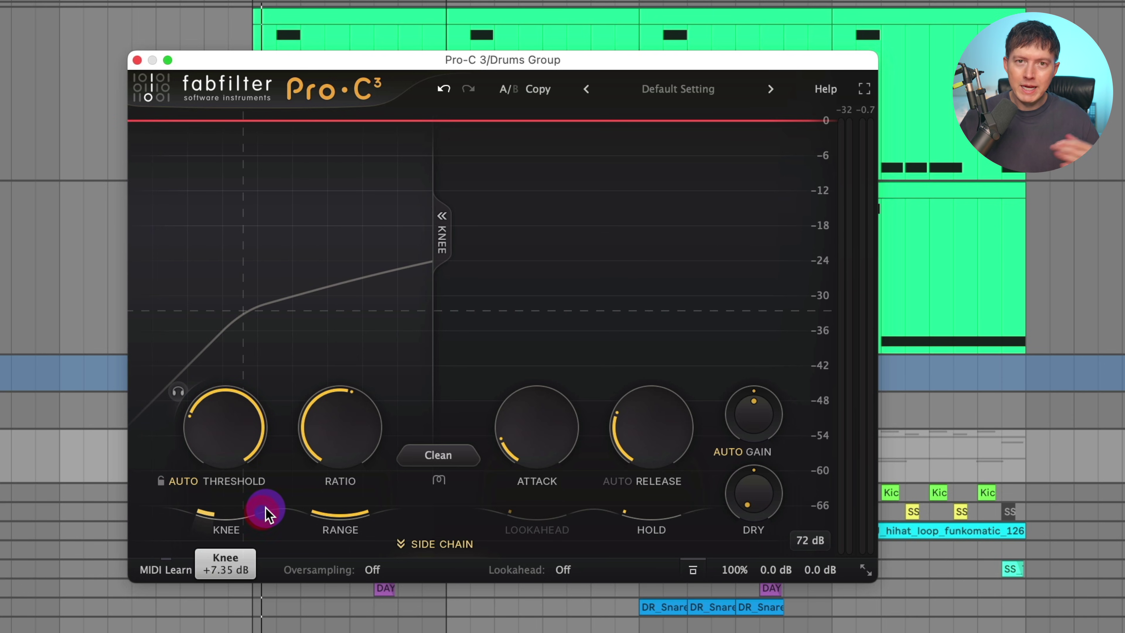
{"action": "left_click_drag", "start_coordinate": [225, 438], "coordinate": [356, 269]}
{"action": "left_click_drag", "start_coordinate": [224, 425], "coordinate": [271, 450]}
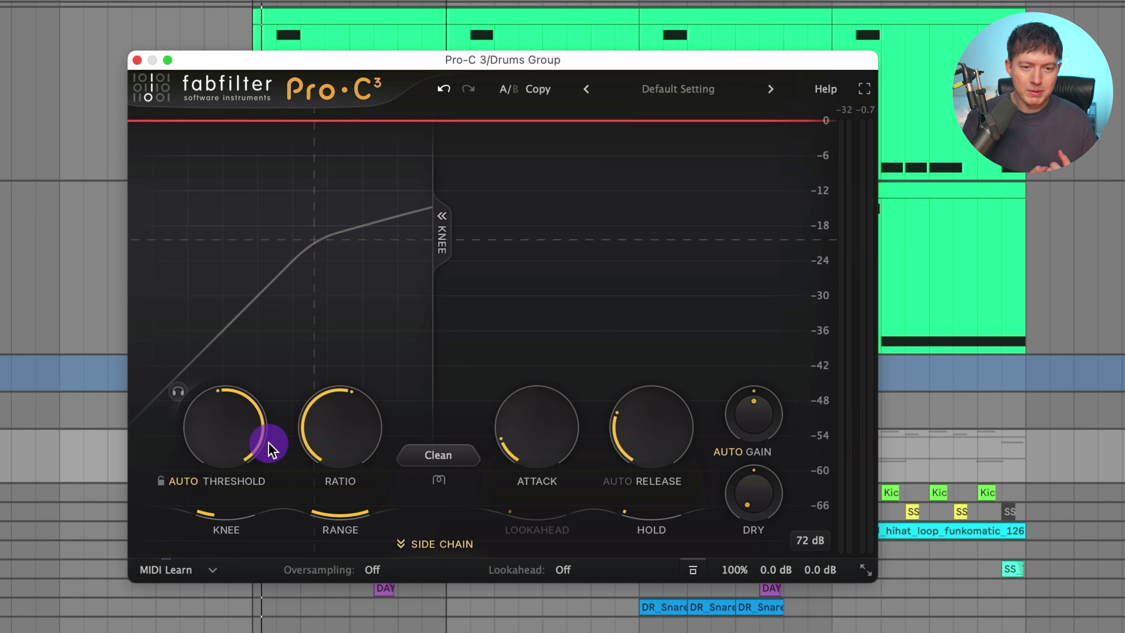
{"action": "left_click_drag", "start_coordinate": [271, 449], "coordinate": [275, 374]}
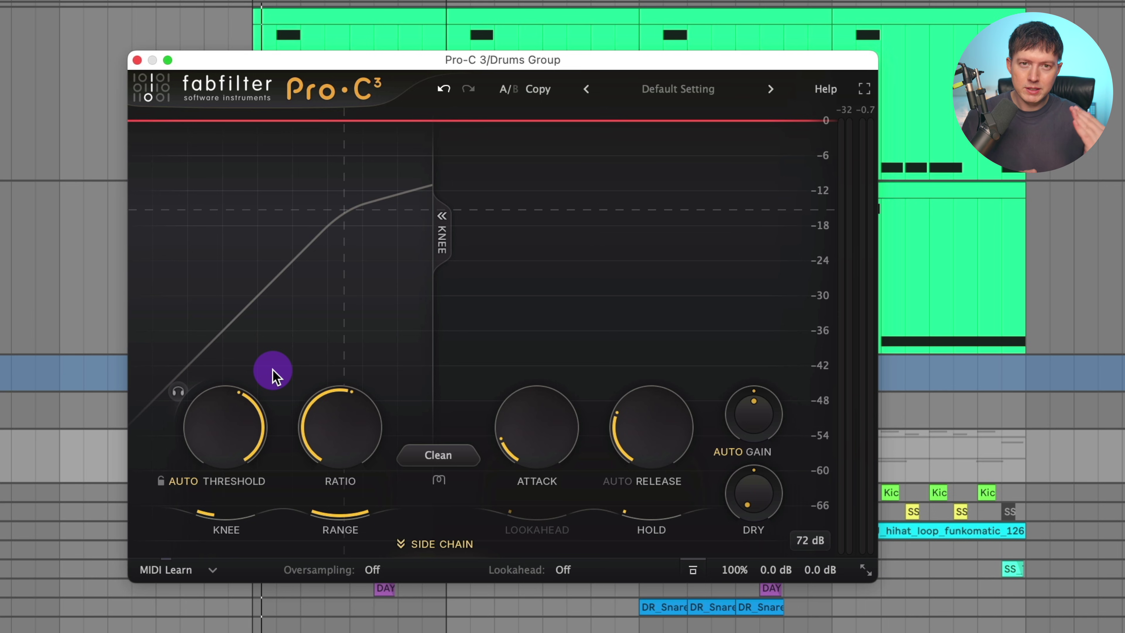
{"action": "left_click_drag", "start_coordinate": [275, 374], "coordinate": [311, 272]}
{"action": "left_click_drag", "start_coordinate": [251, 432], "coordinate": [440, 487]}
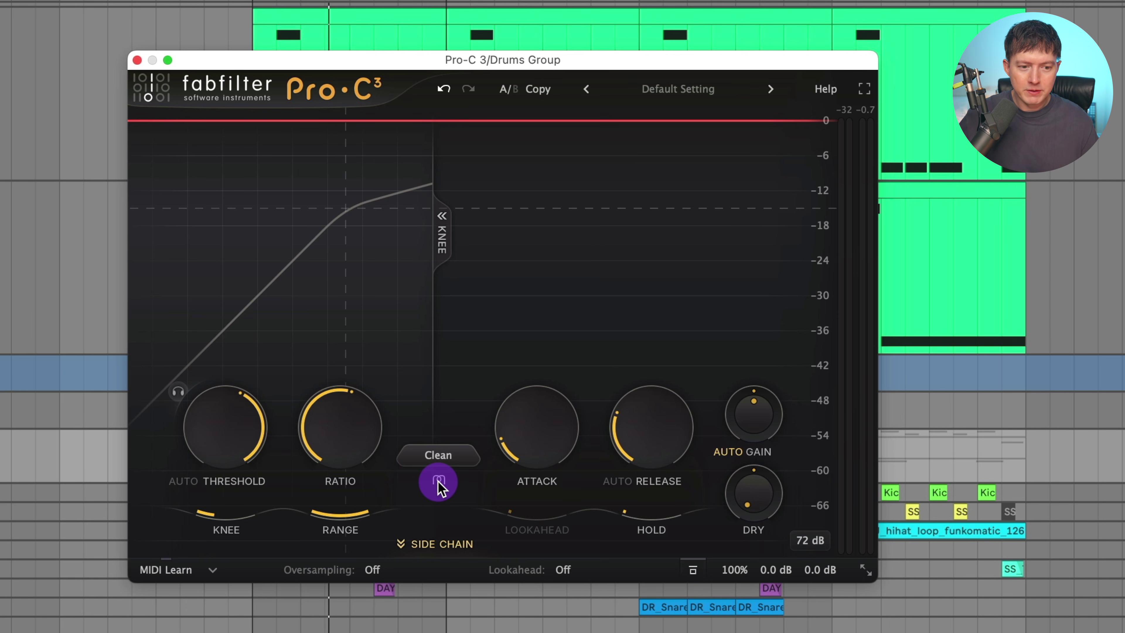
Lower the threshold to about -16 dB and audition the Tube, Diode and Bright character modes.
{"action": "left_click", "coordinate": [439, 484]}
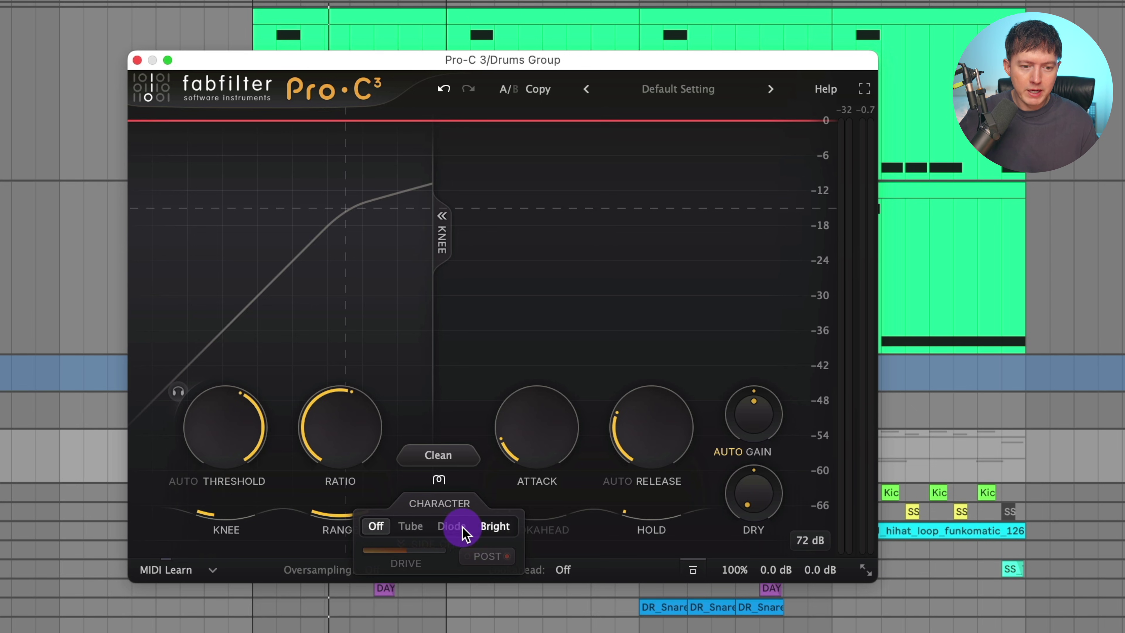
{"action": "left_click", "coordinate": [411, 528]}
{"action": "mouse_move", "coordinate": [224, 437]}
{"action": "left_mouse_down"}
{"action": "mouse_move", "coordinate": [226, 427]}
{"action": "mouse_move", "coordinate": [233, 461]}
{"action": "mouse_move", "coordinate": [261, 444]}
{"action": "mouse_move", "coordinate": [246, 490]}
{"action": "mouse_move", "coordinate": [251, 575]}
{"action": "left_mouse_up"}
{"action": "key", "text": "space"}
{"action": "left_click", "coordinate": [453, 527]}
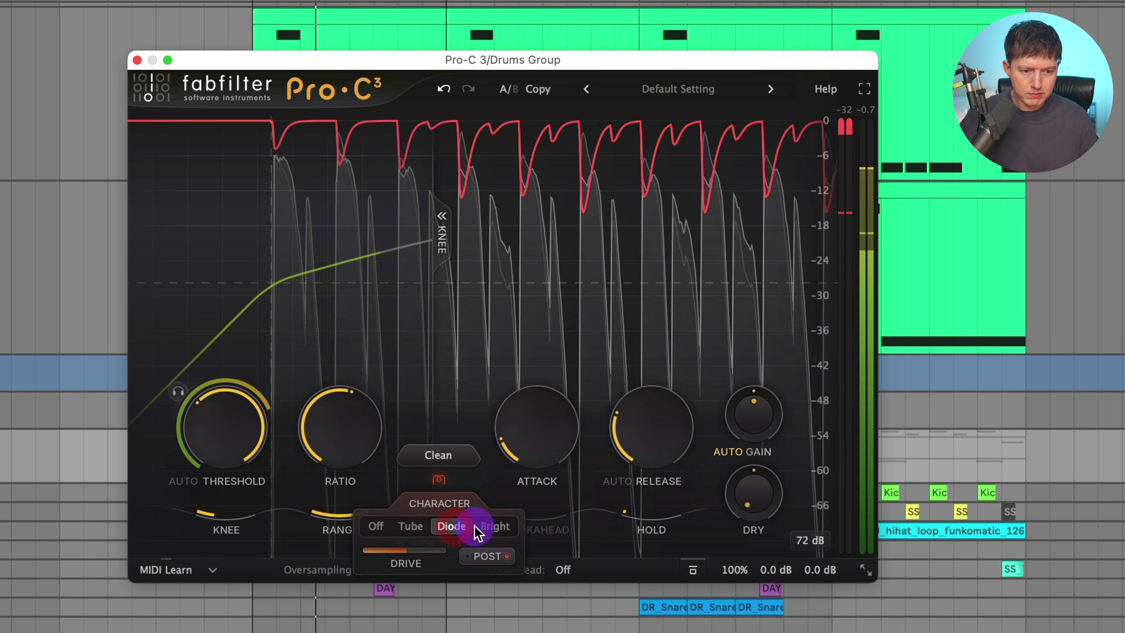
{"action": "left_click", "coordinate": [483, 536]}
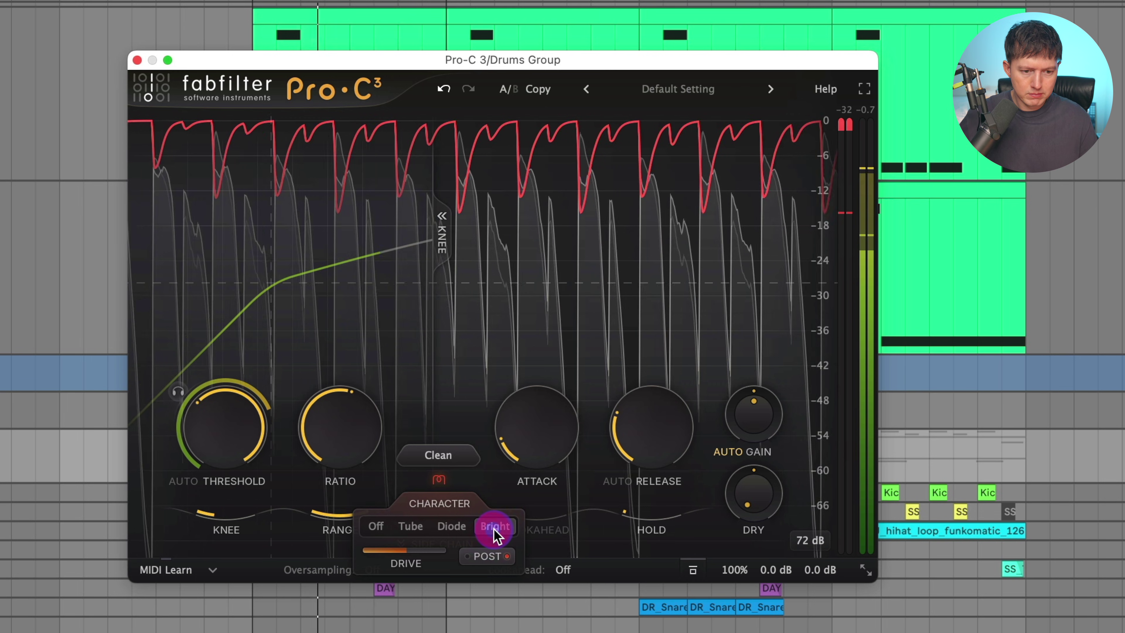
{"action": "left_click", "coordinate": [377, 528]}
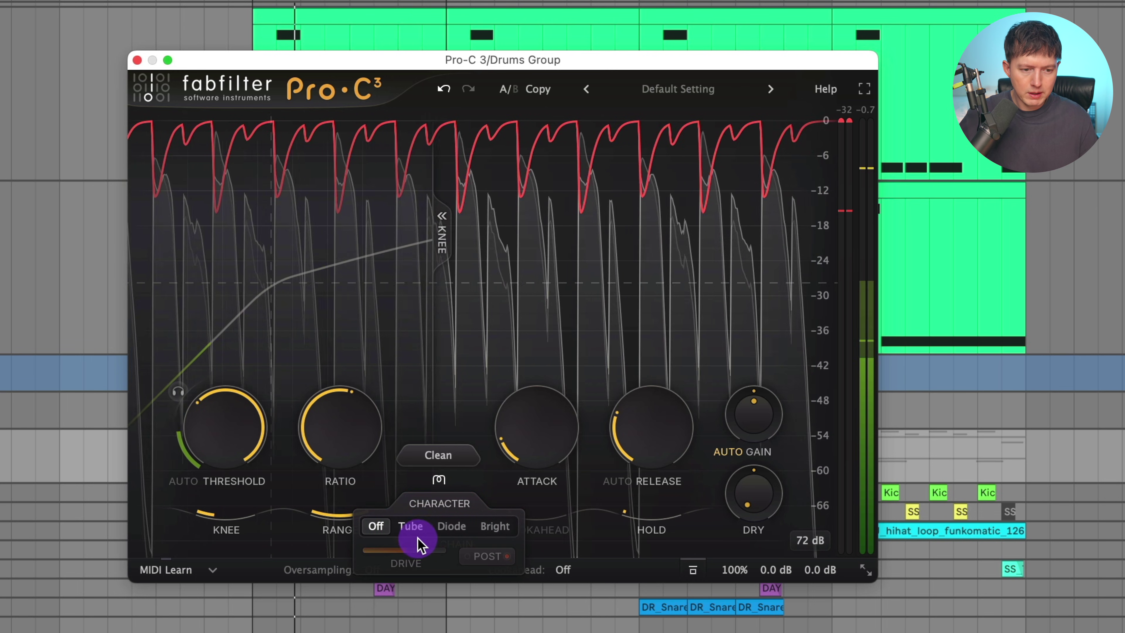
{"action": "key", "text": "space"}
Raise character drive to +16.38 dB, compare the modes again and settle on Diode.
{"action": "left_click_drag", "start_coordinate": [414, 539], "coordinate": [279, 566]}
{"action": "key", "text": "space"}
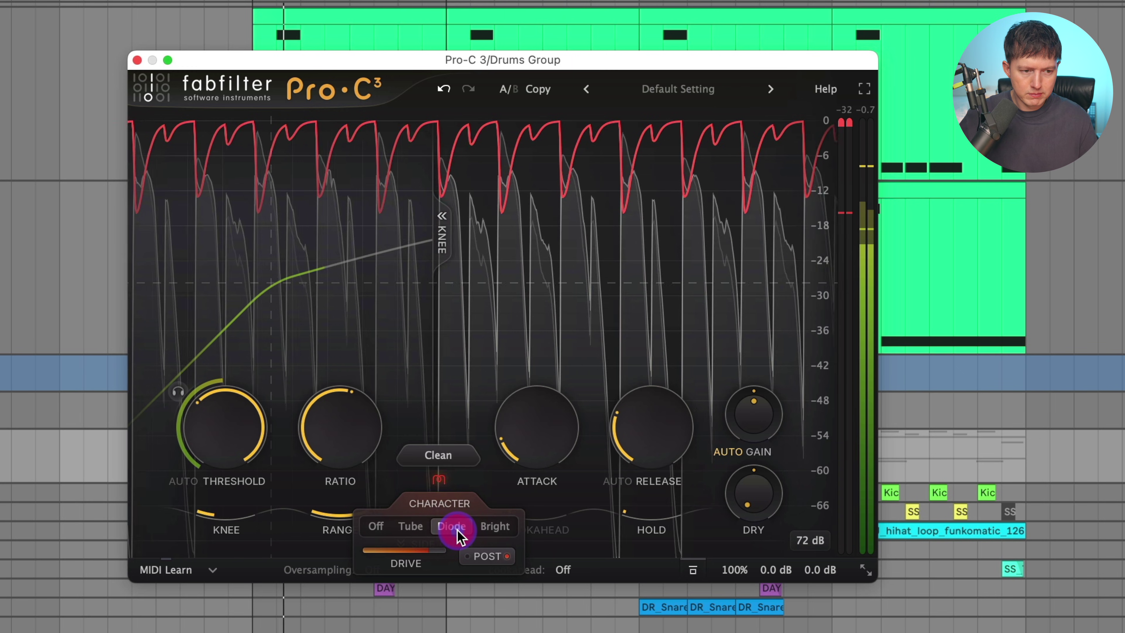
{"action": "left_click", "coordinate": [460, 534]}
{"action": "left_click", "coordinate": [495, 528]}
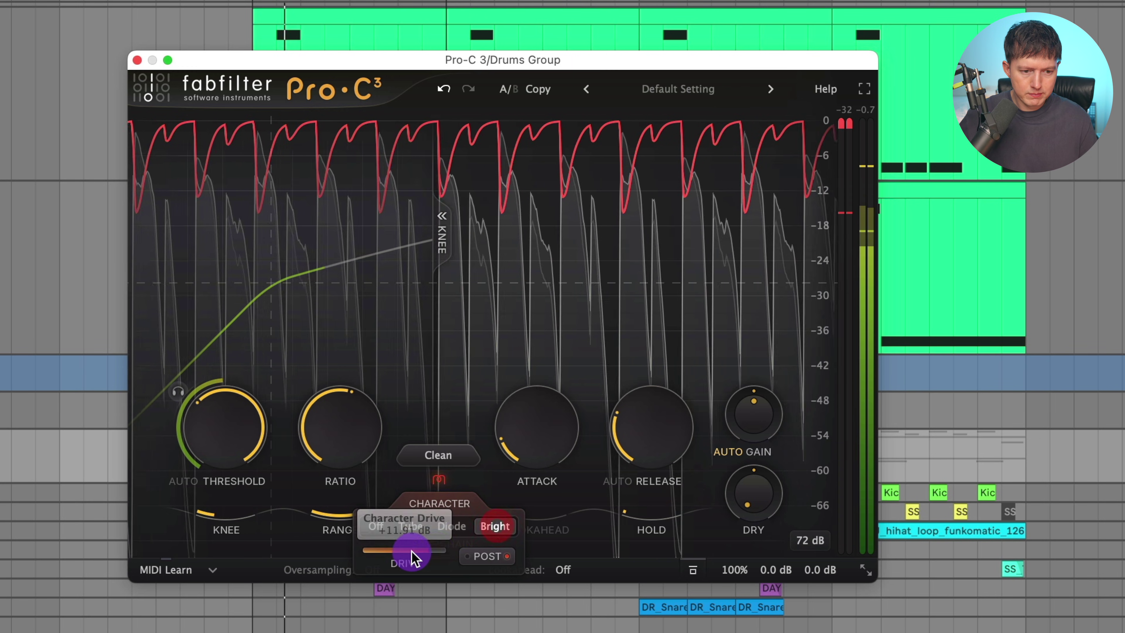
{"action": "left_click_drag", "start_coordinate": [427, 558], "coordinate": [498, 561]}
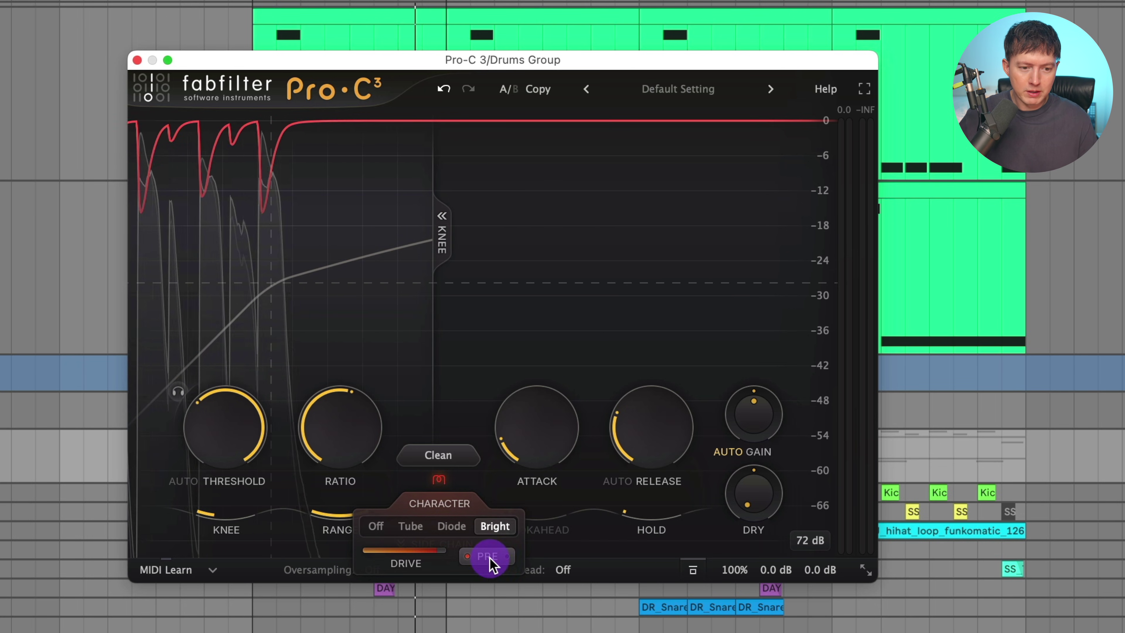
{"action": "left_click", "coordinate": [456, 529]}
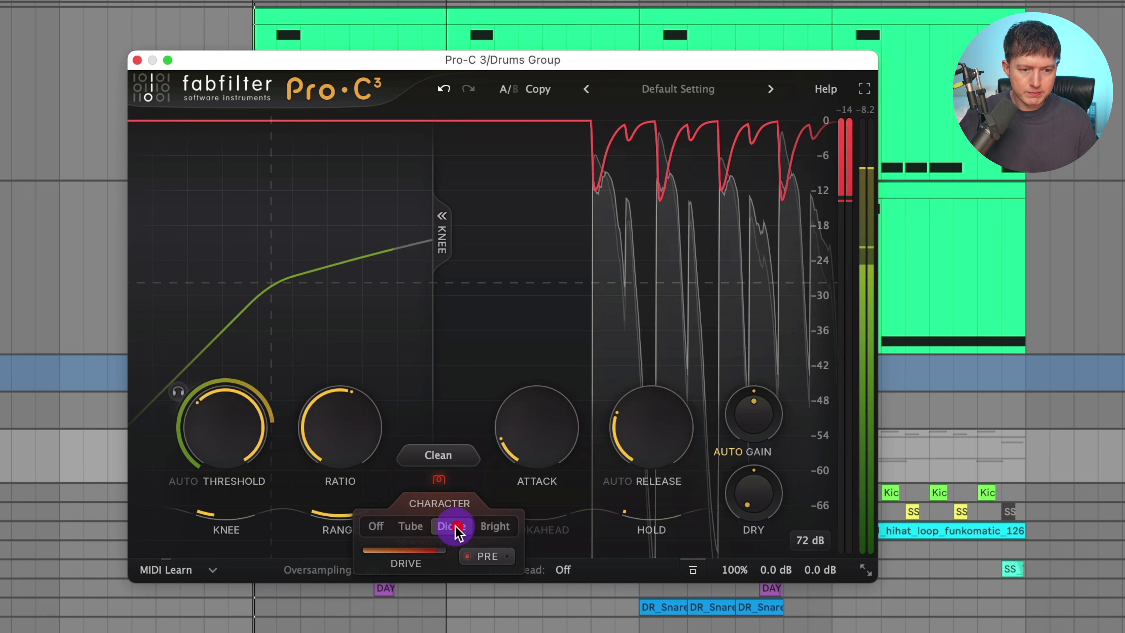
{"action": "left_click", "coordinate": [415, 527]}
{"action": "left_click", "coordinate": [376, 526]}
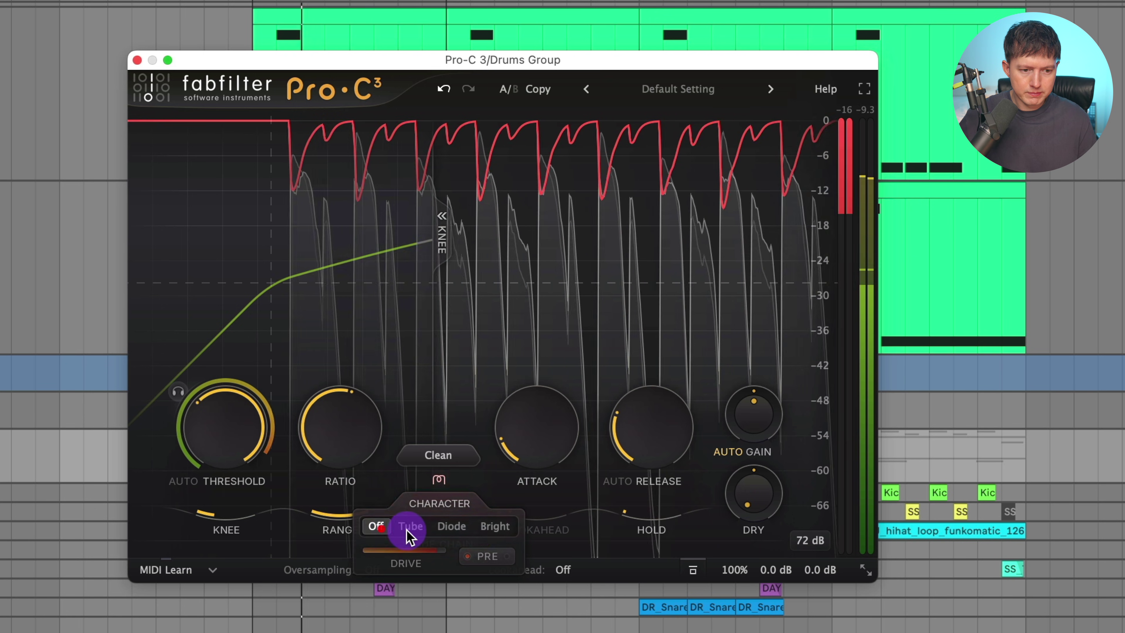
{"action": "left_click", "coordinate": [441, 529]}
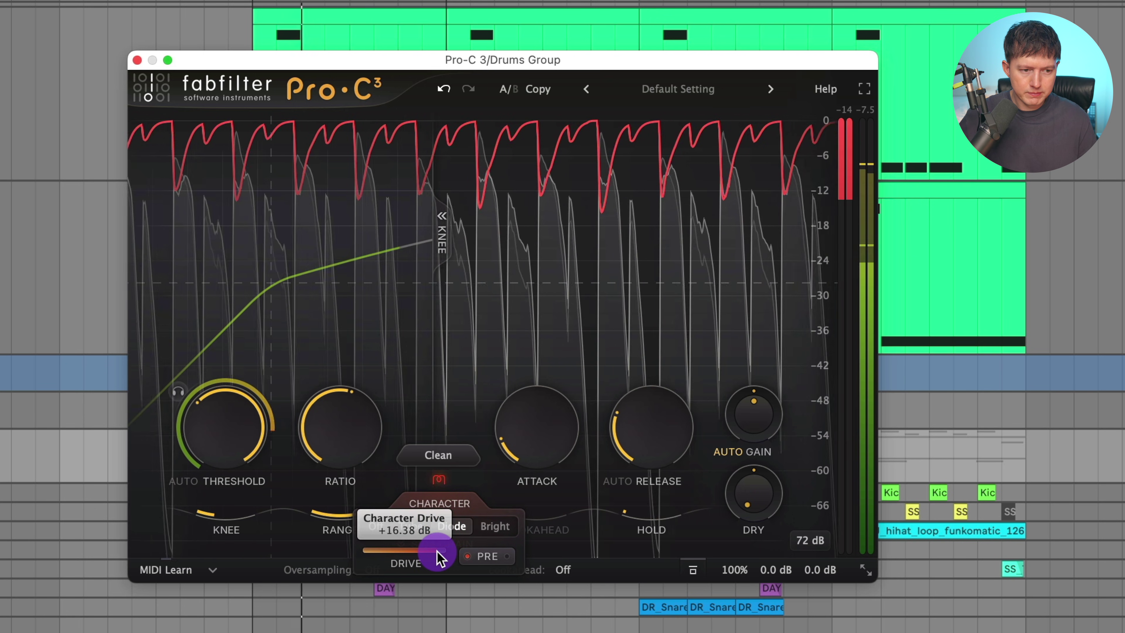
Lower the drum threshold to about -30 dB, raise the ratio and set the fastest attack.
{"action": "key", "text": "space"}
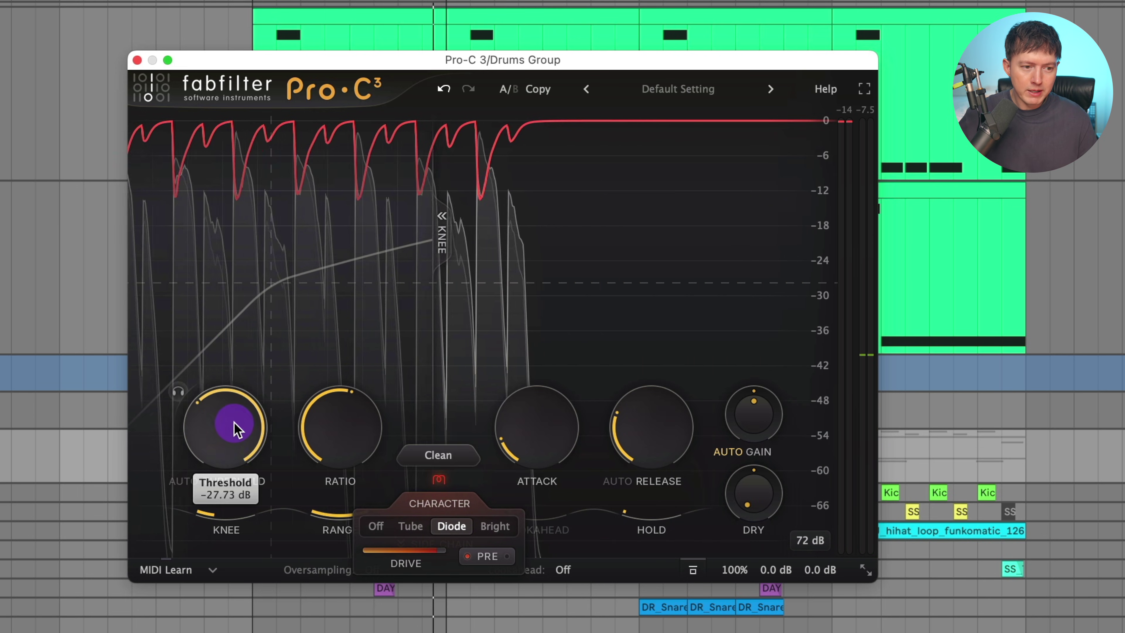
{"action": "left_click_drag", "start_coordinate": [233, 427], "coordinate": [237, 455]}
{"action": "key", "text": "space"}
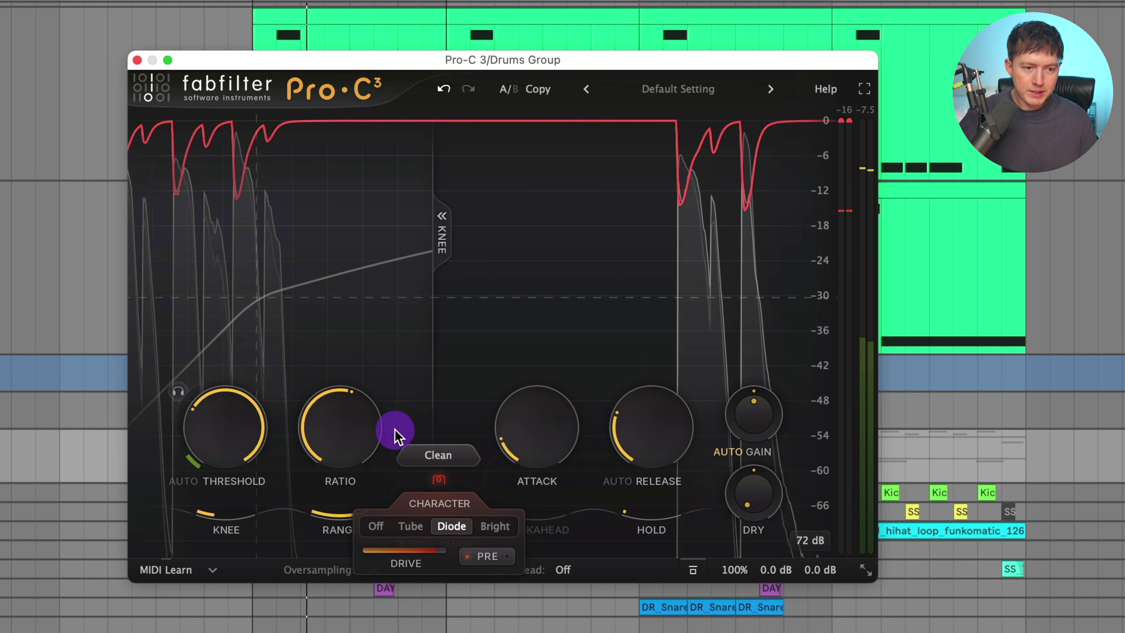
{"action": "left_click_drag", "start_coordinate": [349, 420], "coordinate": [409, 317]}
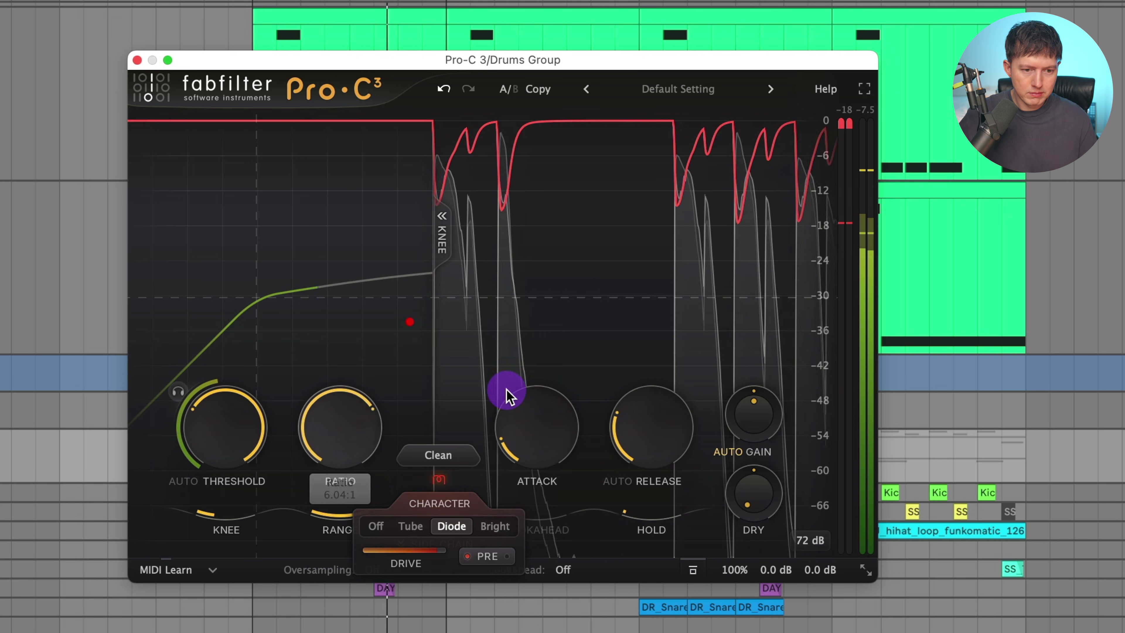
{"action": "mouse_move", "coordinate": [540, 402]}
{"action": "left_mouse_down"}
{"action": "mouse_move", "coordinate": [529, 468]}
{"action": "mouse_move", "coordinate": [535, 394]}
{"action": "left_mouse_up"}
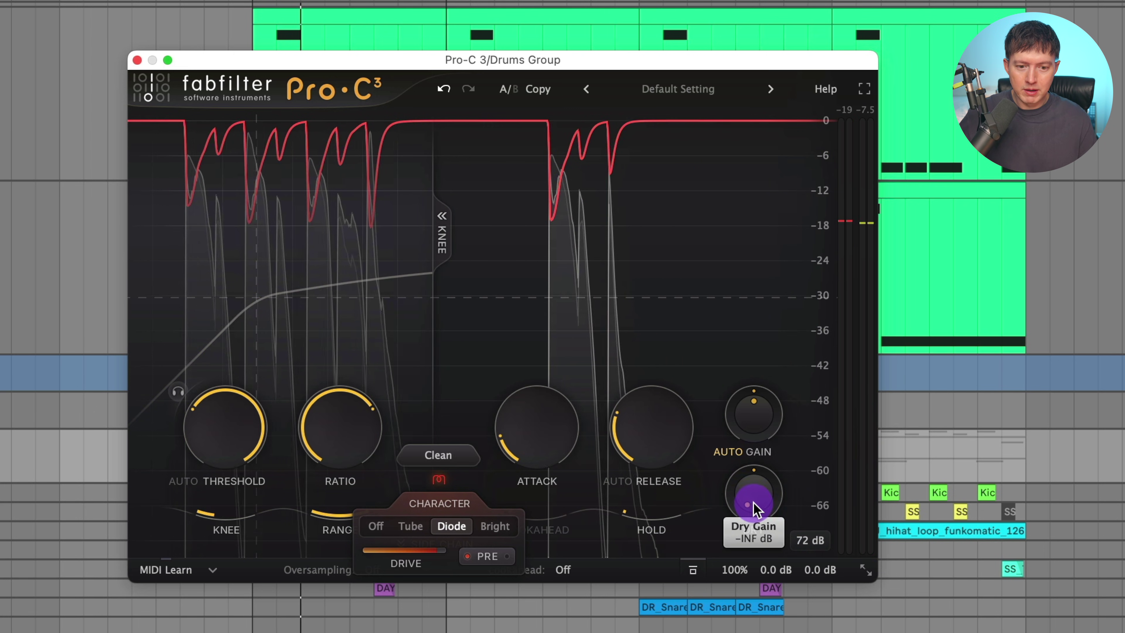
Set dry gain to 0 dB, then balance wet to about -4.8 dB and dry to about -3 dB.
{"action": "left_click", "coordinate": [820, 91]}
{"action": "left_click", "coordinate": [849, 141]}
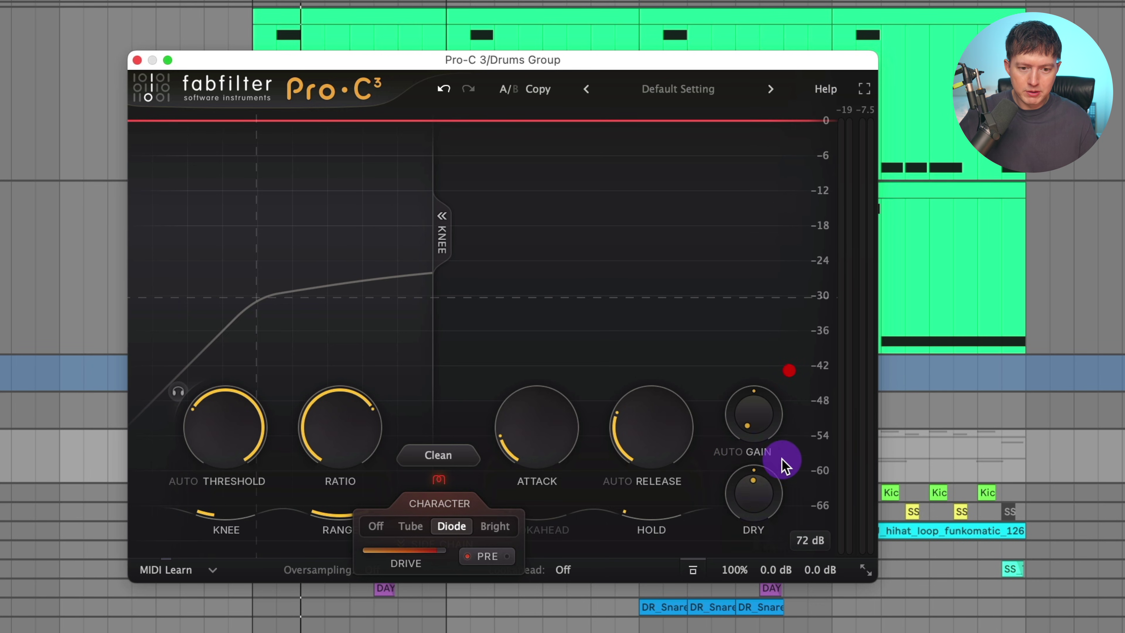
{"action": "key", "text": "Return"}
{"action": "key", "text": "space"}
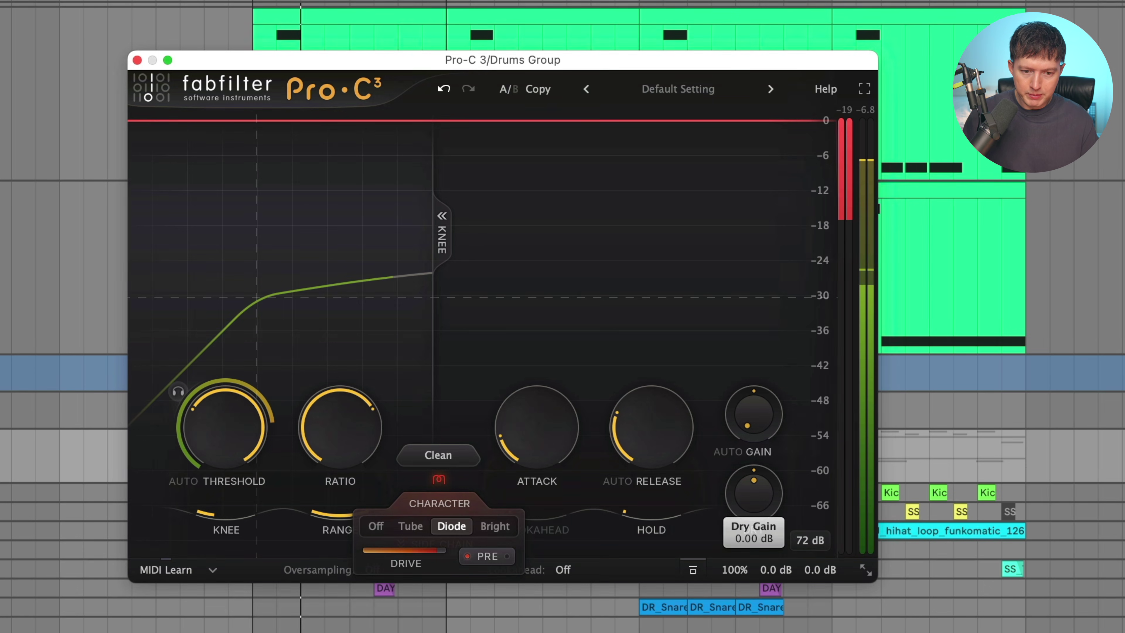
{"action": "left_click_drag", "start_coordinate": [754, 414], "coordinate": [754, 344]}
{"action": "left_click_drag", "start_coordinate": [753, 398], "coordinate": [754, 388]}
{"action": "left_click_drag", "start_coordinate": [753, 492], "coordinate": [754, 505]}
{"action": "left_click_drag", "start_coordinate": [754, 413], "coordinate": [753, 419]}
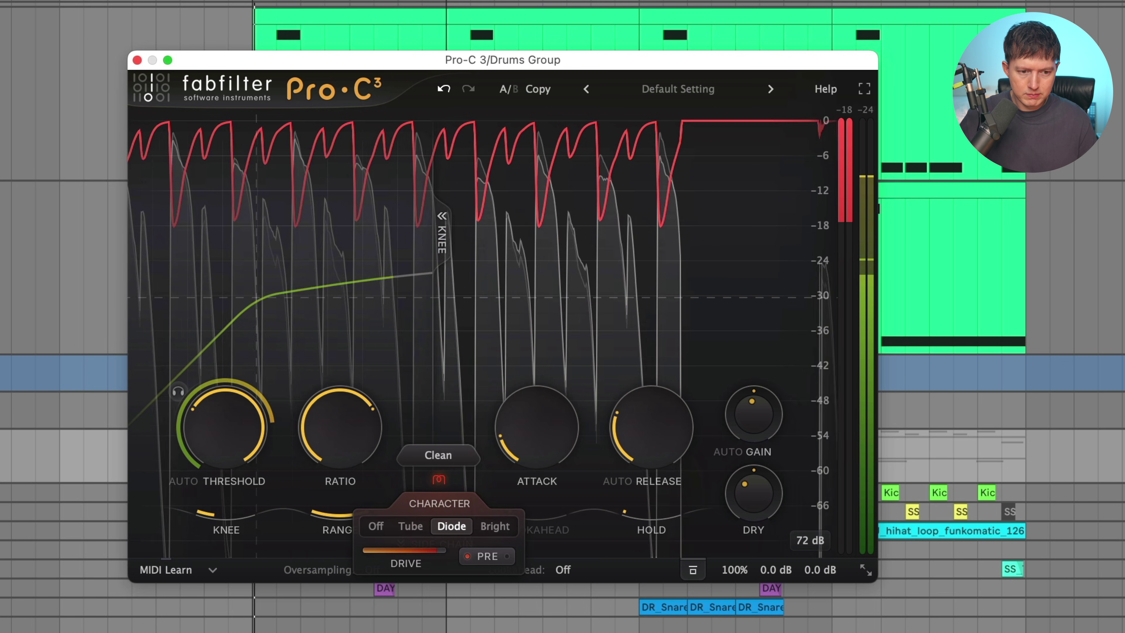
{"action": "left_click_drag", "start_coordinate": [753, 414], "coordinate": [753, 419]}
{"action": "left_click_drag", "start_coordinate": [753, 493], "coordinate": [753, 490]}
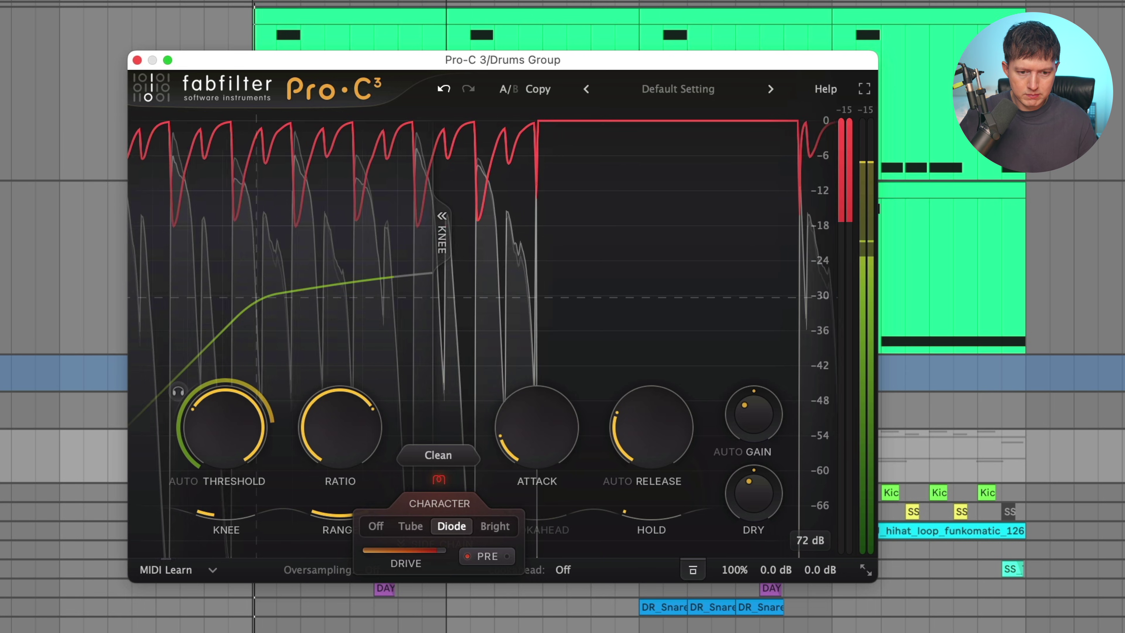
Stop the drum playback.
{"action": "key", "text": "space"}
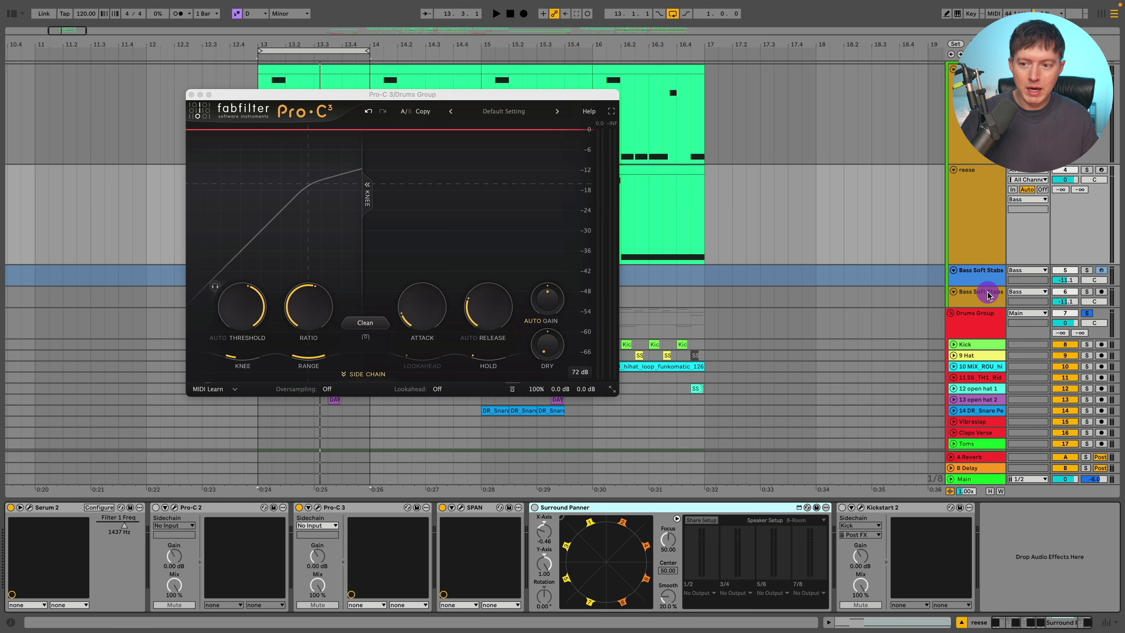
Select the Drums Group, play, expand Pro-C 3's side-chain section and reduce its stereo link.
{"action": "left_click", "coordinate": [979, 322]}
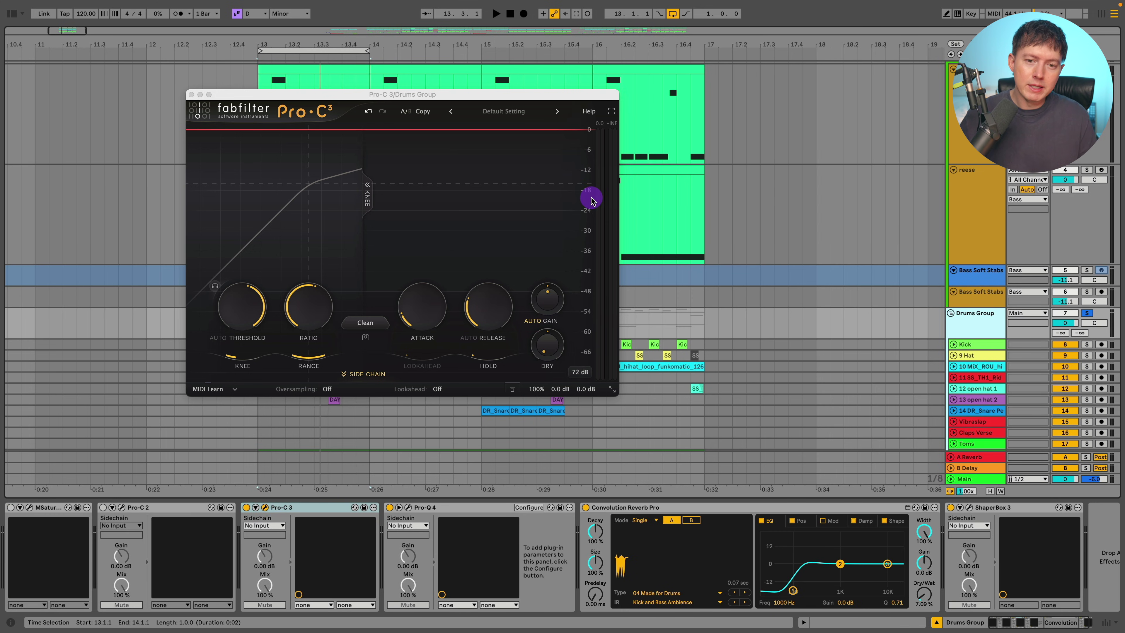
{"action": "key", "text": "space"}
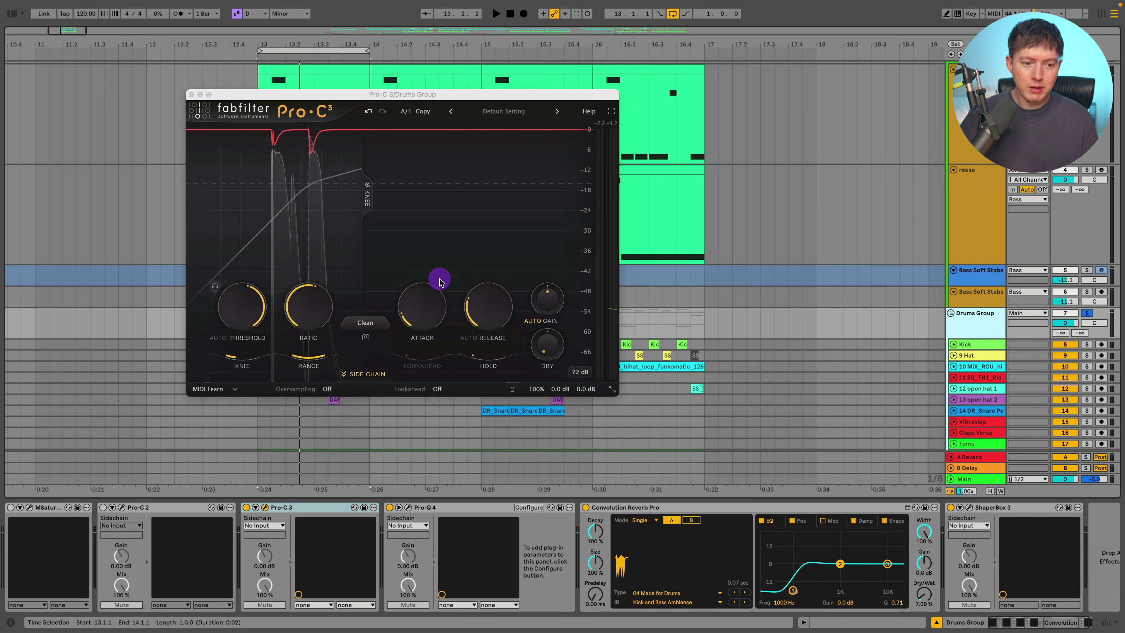
{"action": "left_click", "coordinate": [365, 374]}
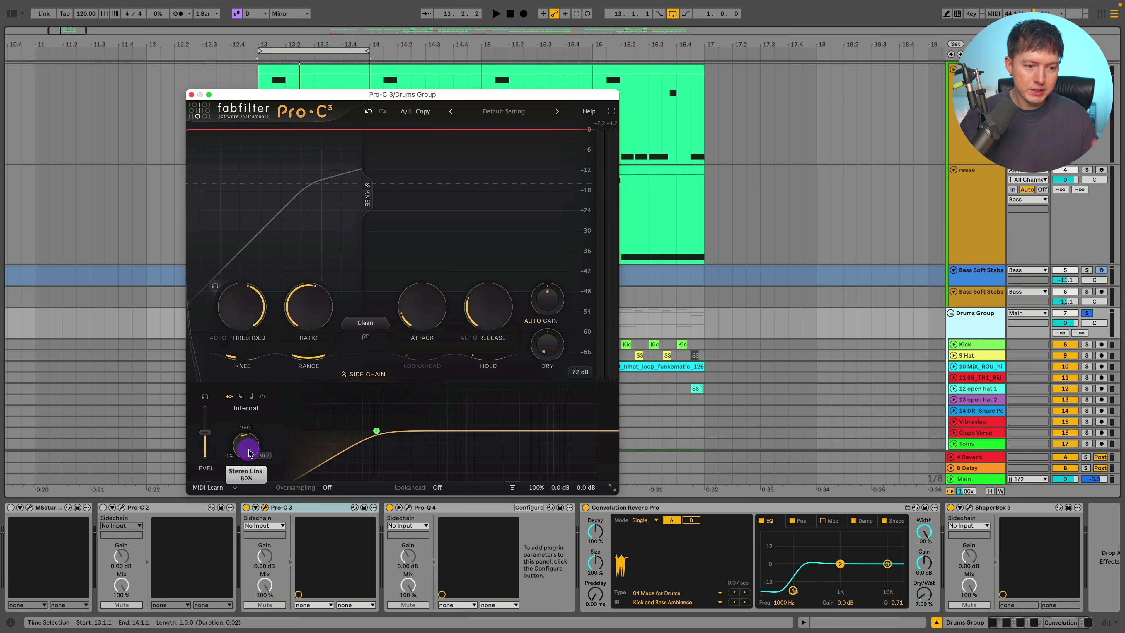
{"action": "left_click_drag", "start_coordinate": [254, 447], "coordinate": [238, 437]}
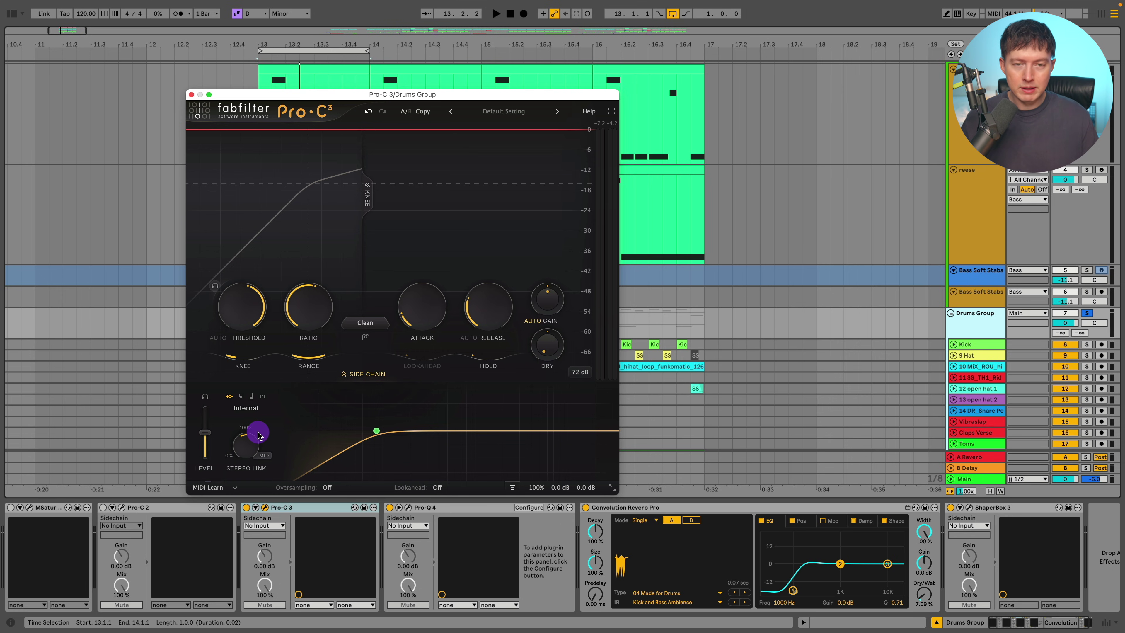
{"action": "left_click", "coordinate": [477, 107]}
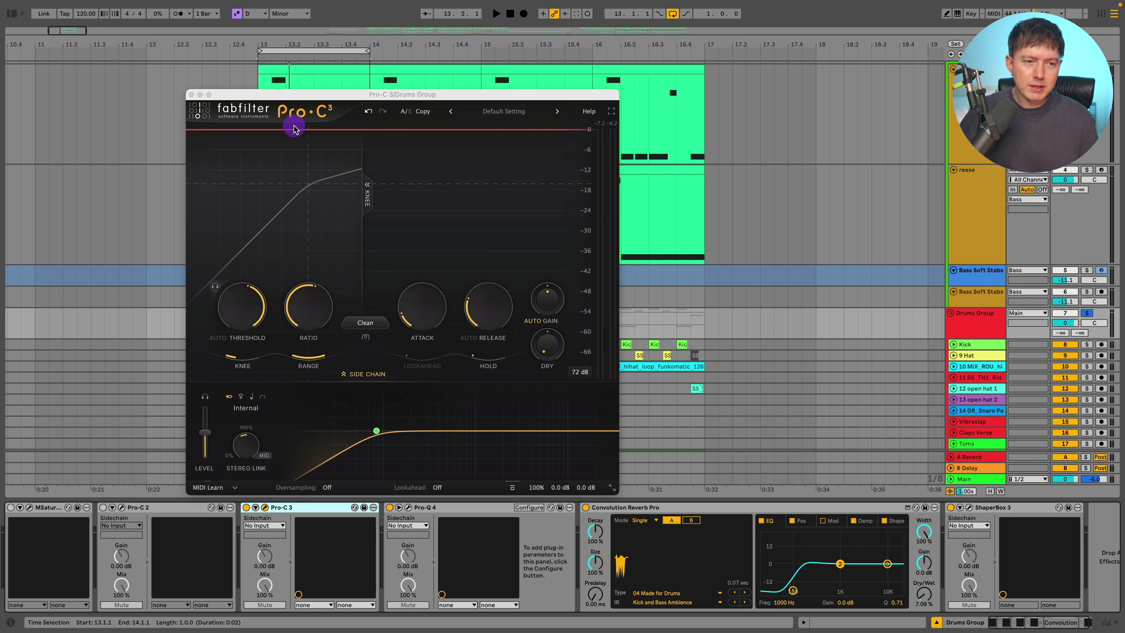
Close Pro-C 3 and show the FabFilter instance list in the Drums Group's Pro-Q 4.
{"action": "left_click", "coordinate": [191, 94]}
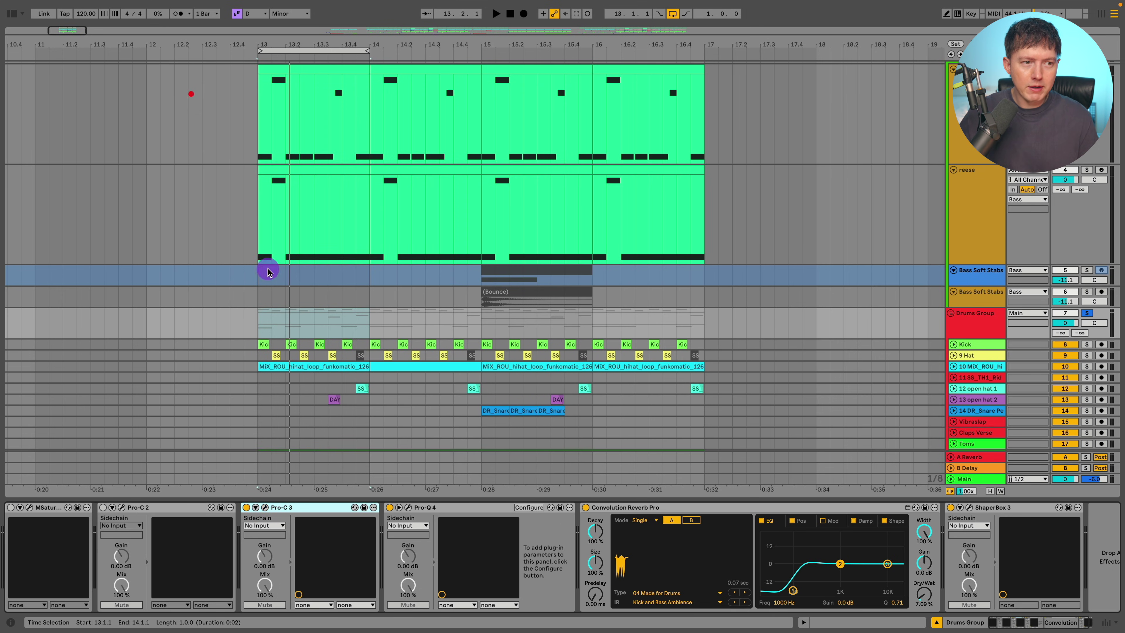
{"action": "left_click", "coordinate": [401, 511]}
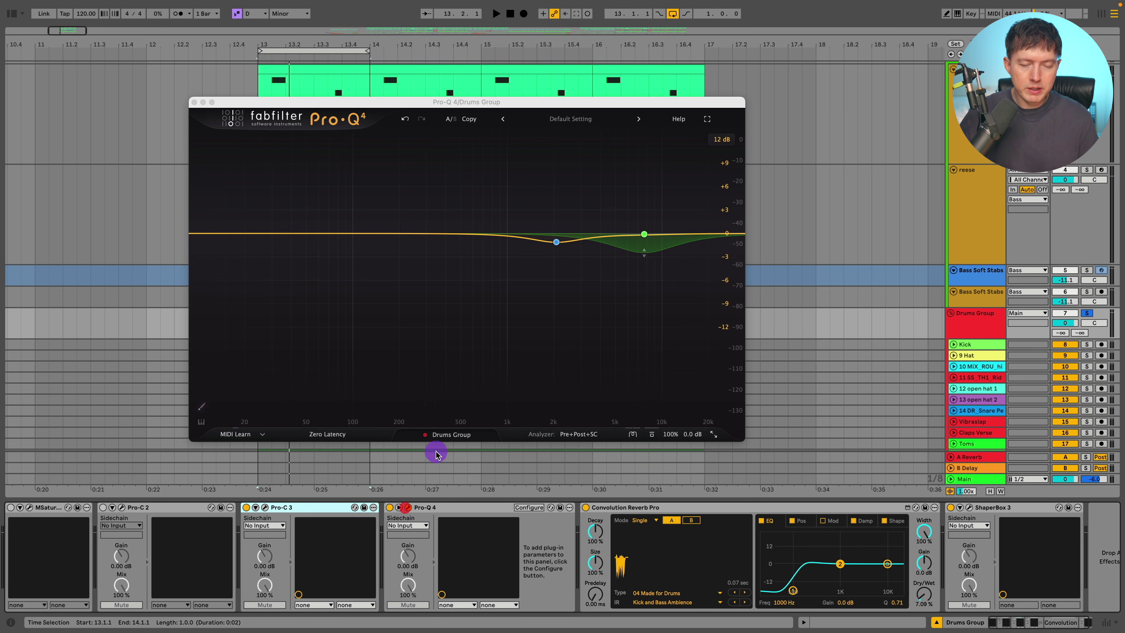
{"action": "left_click", "coordinate": [454, 434]}
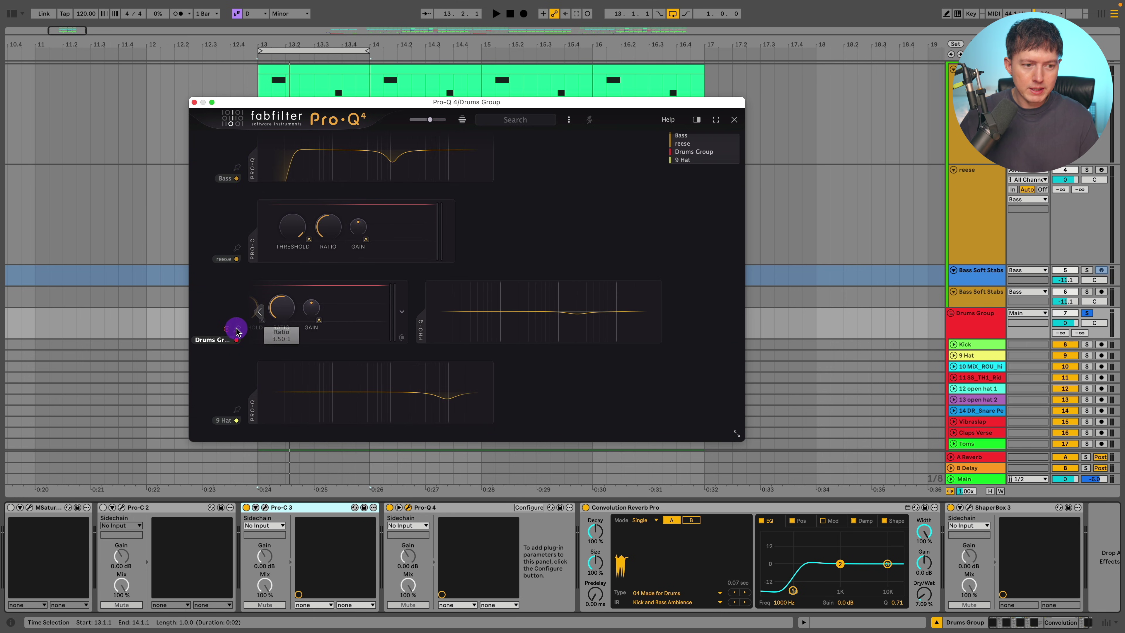
Fully expand the Drums Group compressor panel and lower its threshold to about -19 dB while playing.
{"action": "left_click", "coordinate": [260, 311]}
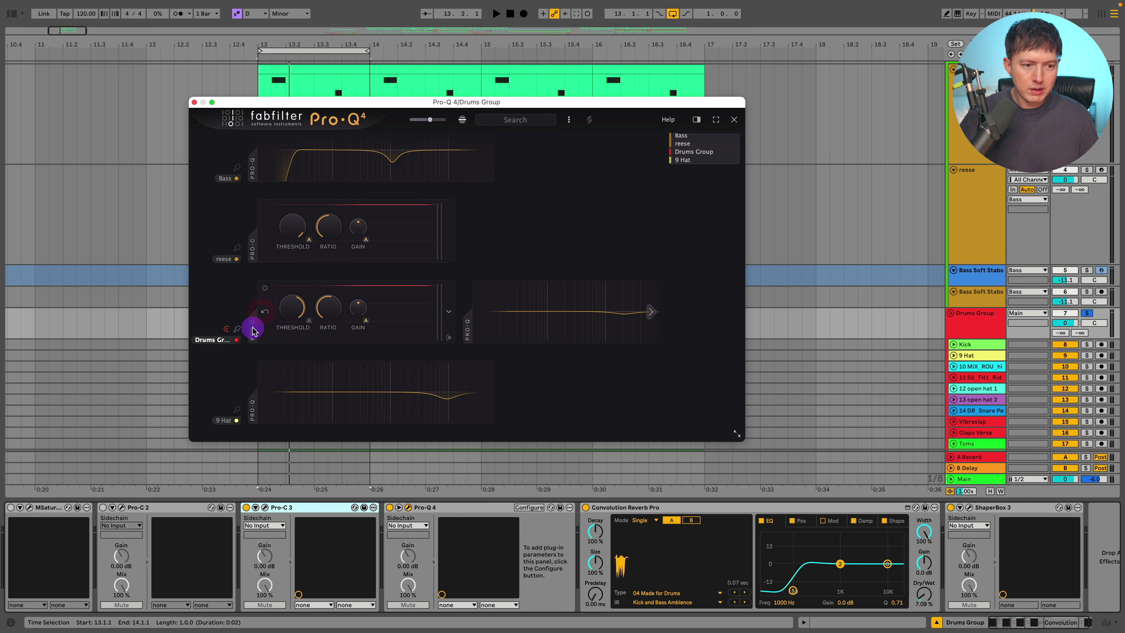
{"action": "left_click", "coordinate": [252, 330]}
{"action": "left_click", "coordinate": [309, 262]}
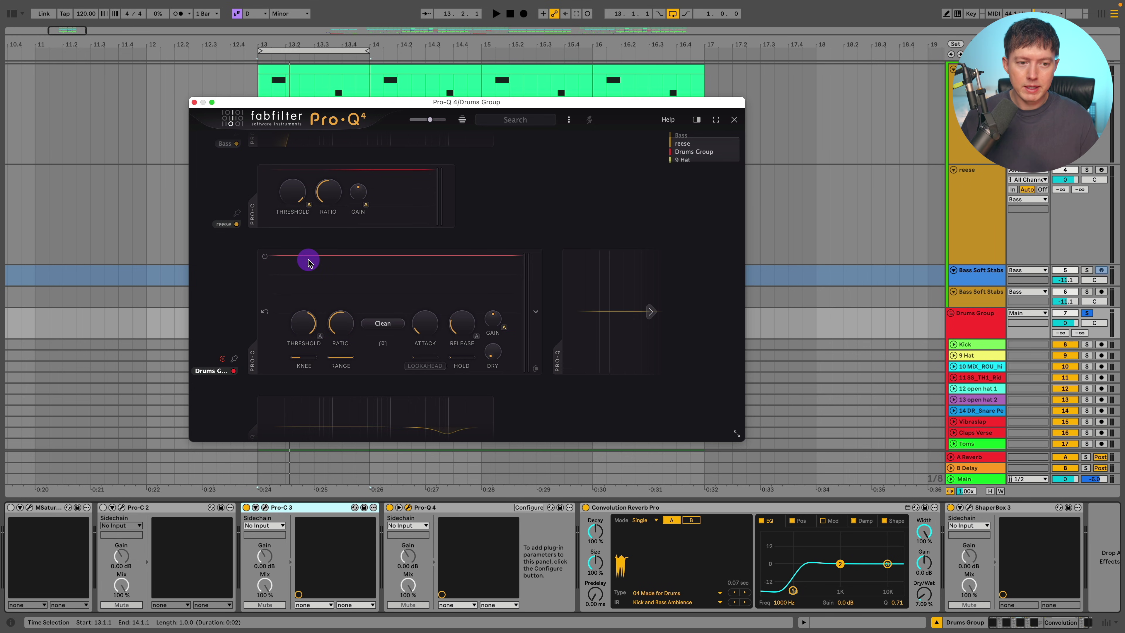
{"action": "key", "text": "space"}
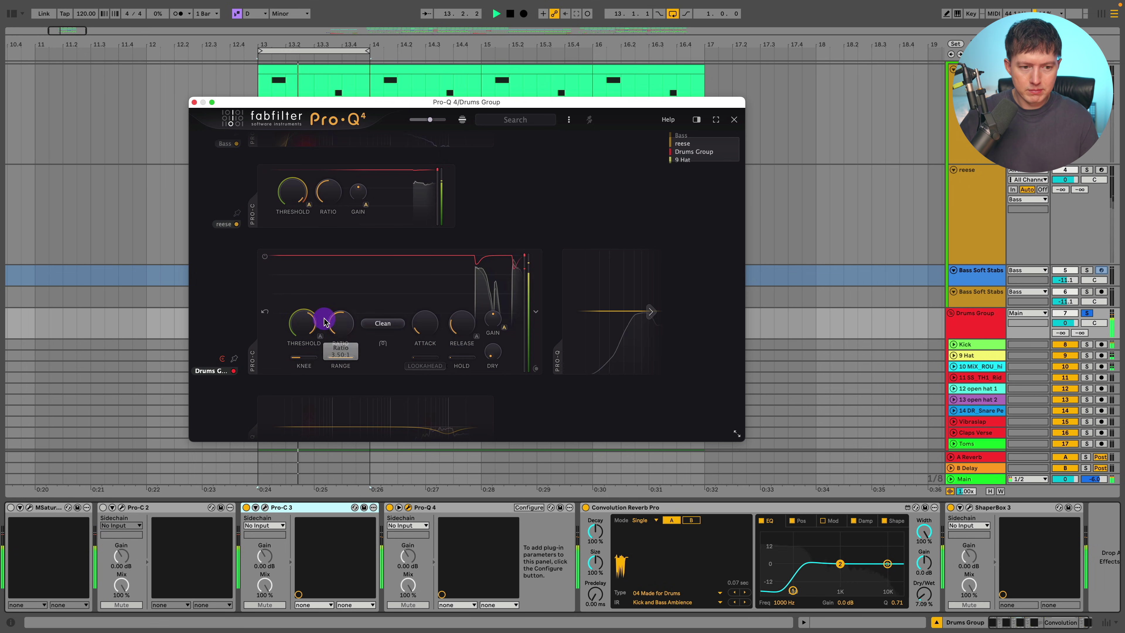
{"action": "left_click_drag", "start_coordinate": [310, 324], "coordinate": [460, 292]}
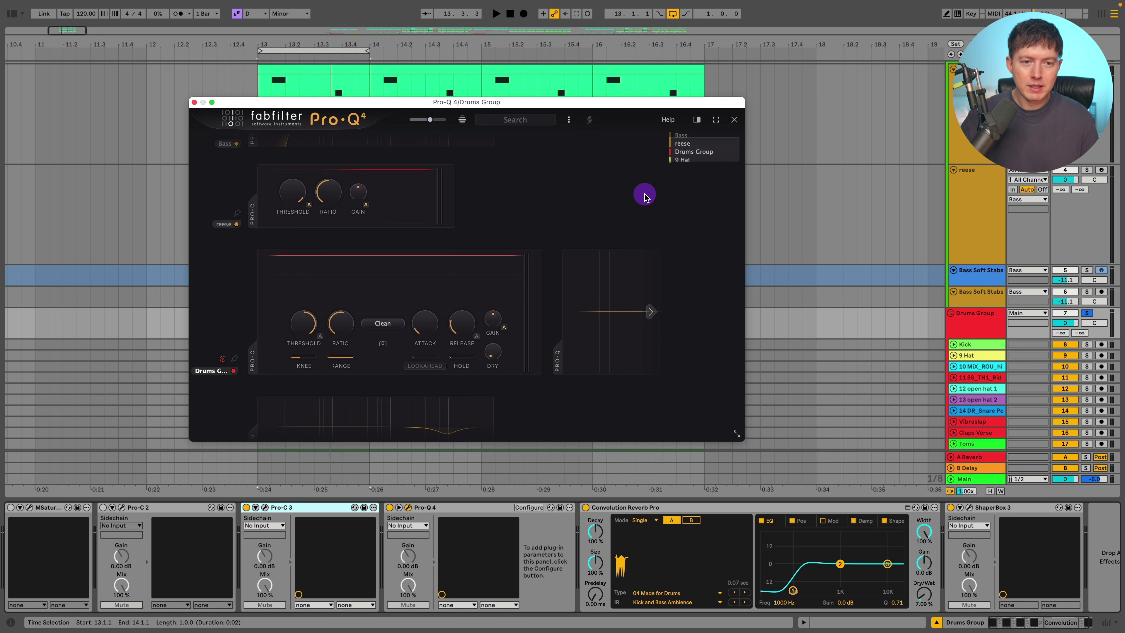
Open Pro-Q 4's Help > About to see version 4.10.
{"action": "left_click", "coordinate": [668, 120]}
{"action": "left_click", "coordinate": [679, 296]}
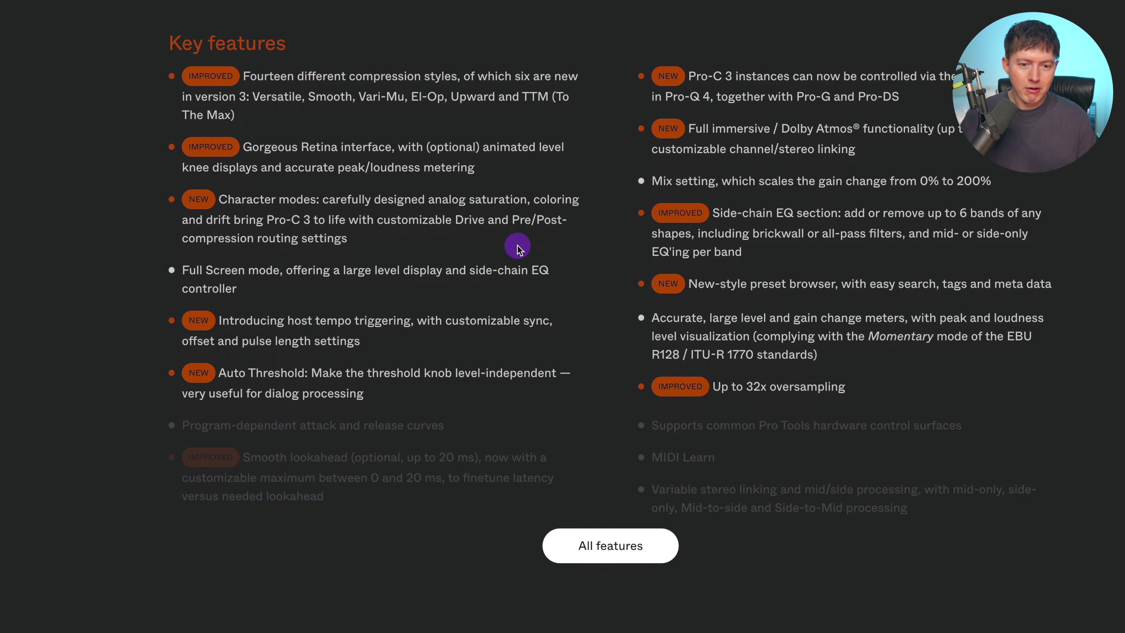
Expand Pro-C 3's All features list and scroll down to the knee and interface-size entries.
{"action": "left_click", "coordinate": [624, 545]}
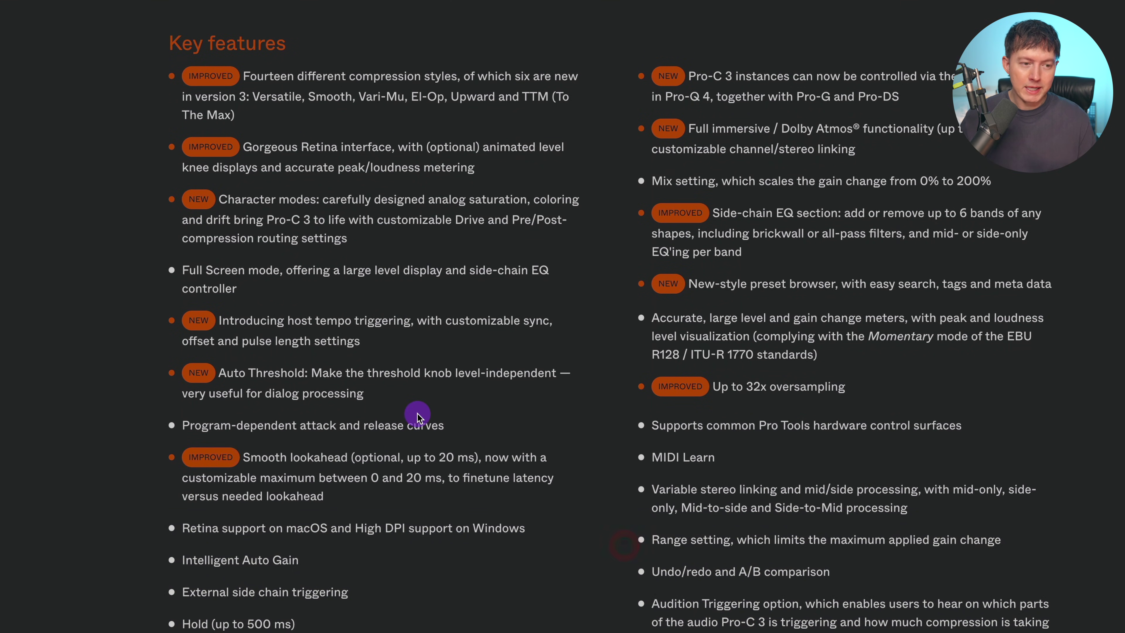
{"action": "scroll", "coordinate": [417, 419], "scroll_direction": "down", "scroll_amount": 1}
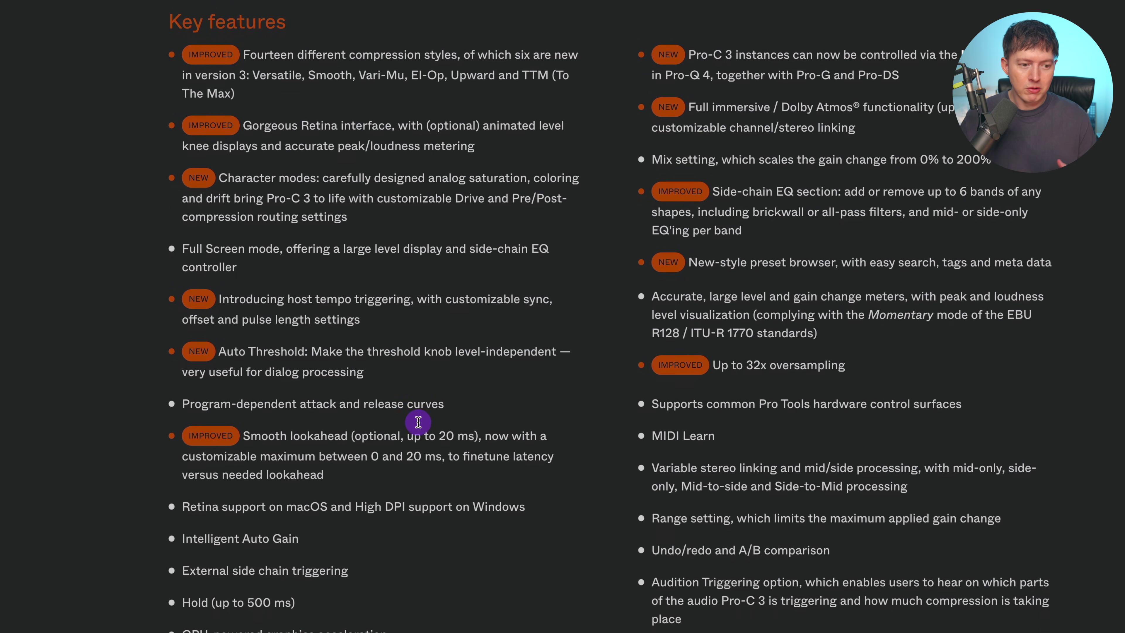
{"action": "scroll", "coordinate": [395, 385], "scroll_direction": "down", "scroll_amount": 1}
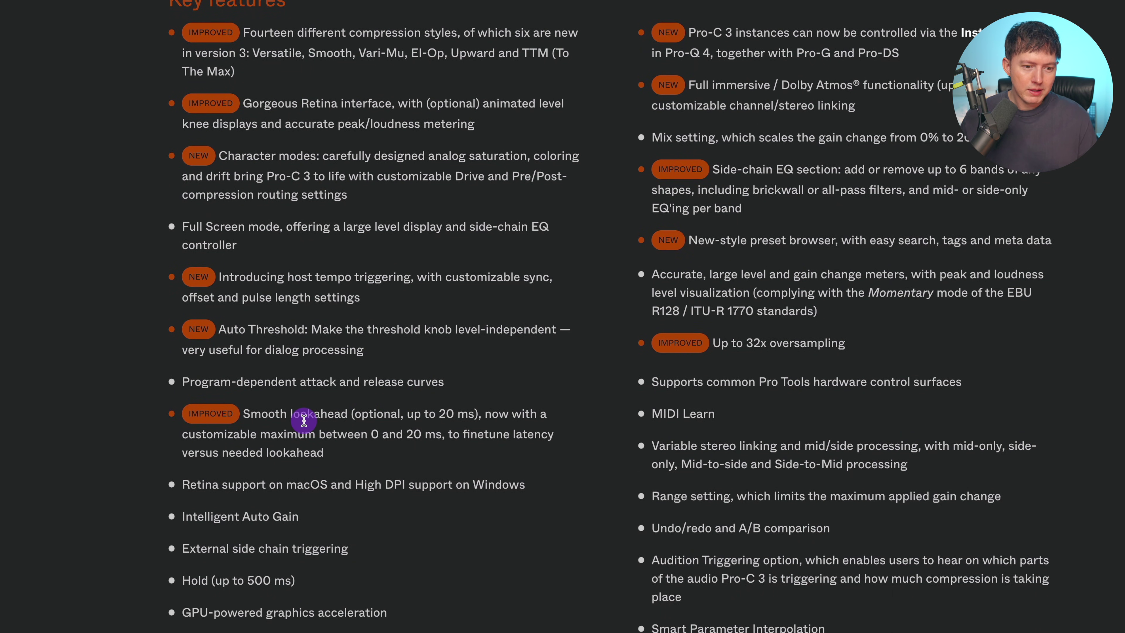
{"action": "scroll", "coordinate": [317, 415], "scroll_direction": "down", "scroll_amount": 1}
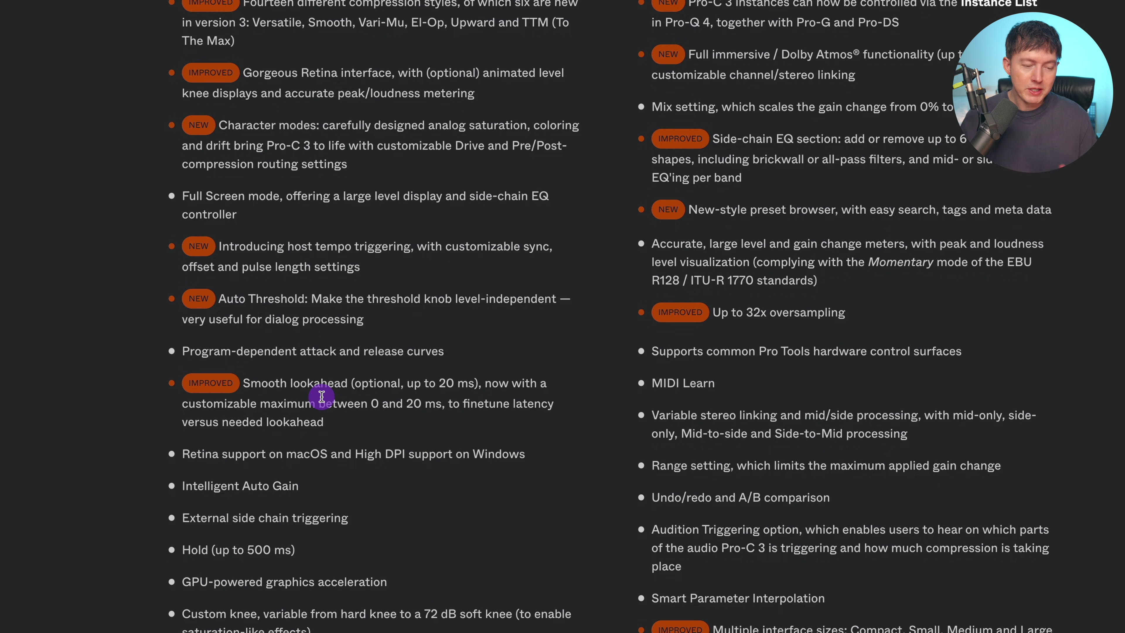
{"action": "scroll", "coordinate": [448, 376], "scroll_direction": "down", "scroll_amount": 5}
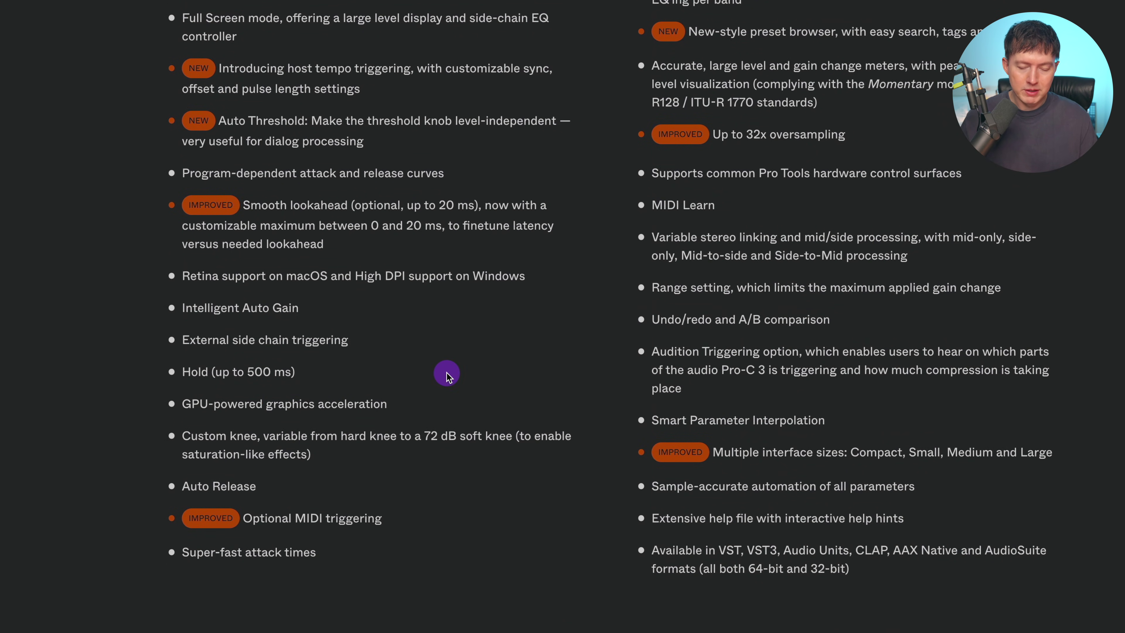
{"action": "scroll", "coordinate": [447, 374], "scroll_direction": "up", "scroll_amount": 15}
{"action": "scroll", "coordinate": [412, 297], "scroll_direction": "down", "scroll_amount": 10}
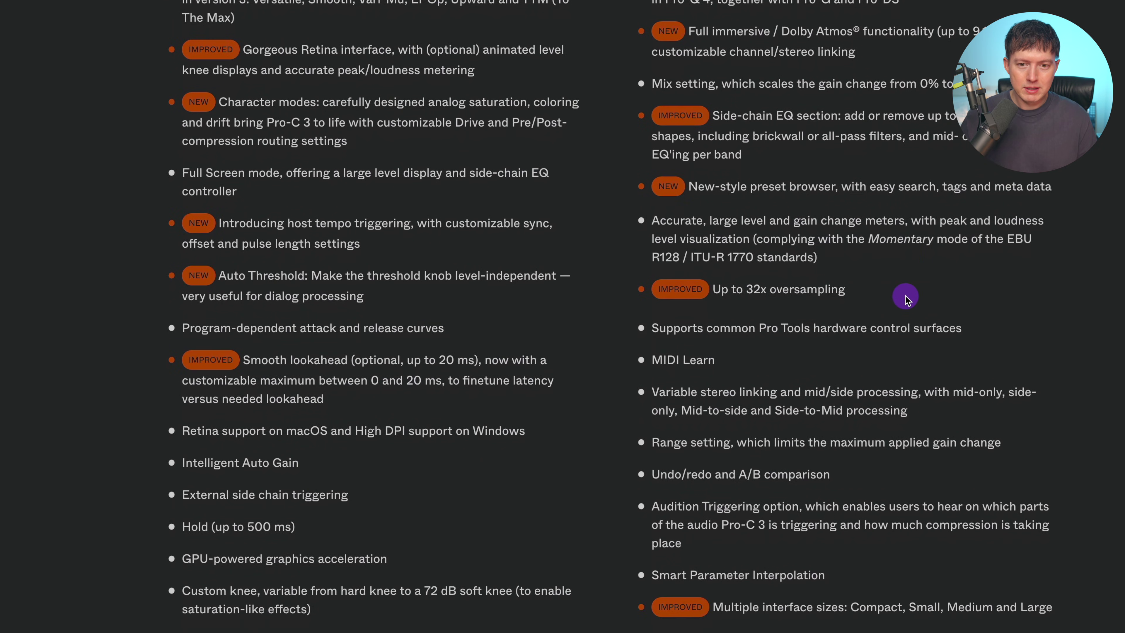